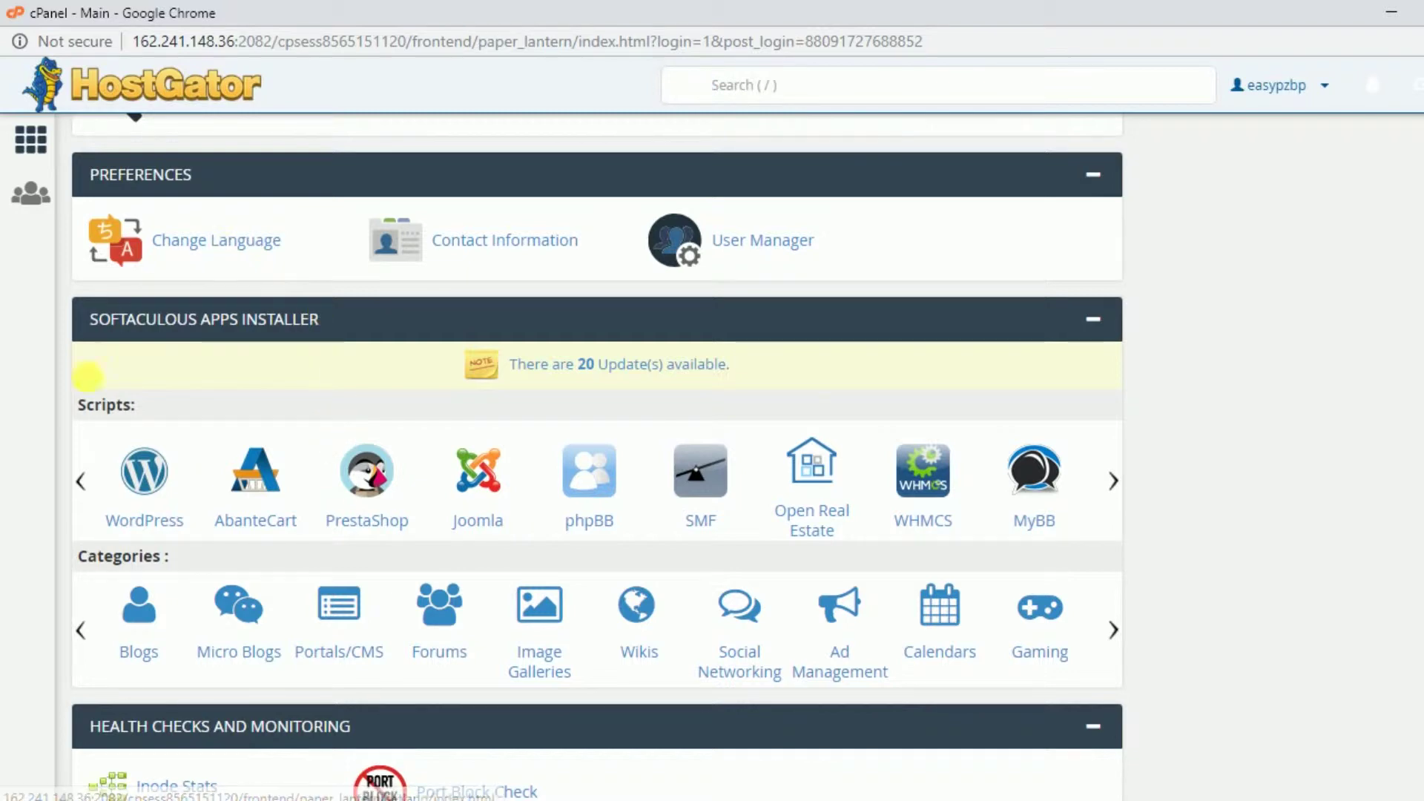
- Open the WordPress installation form from the Softaculous scripts and choose version 5.1.1
{"action": "left_click", "coordinate": [153, 478]}
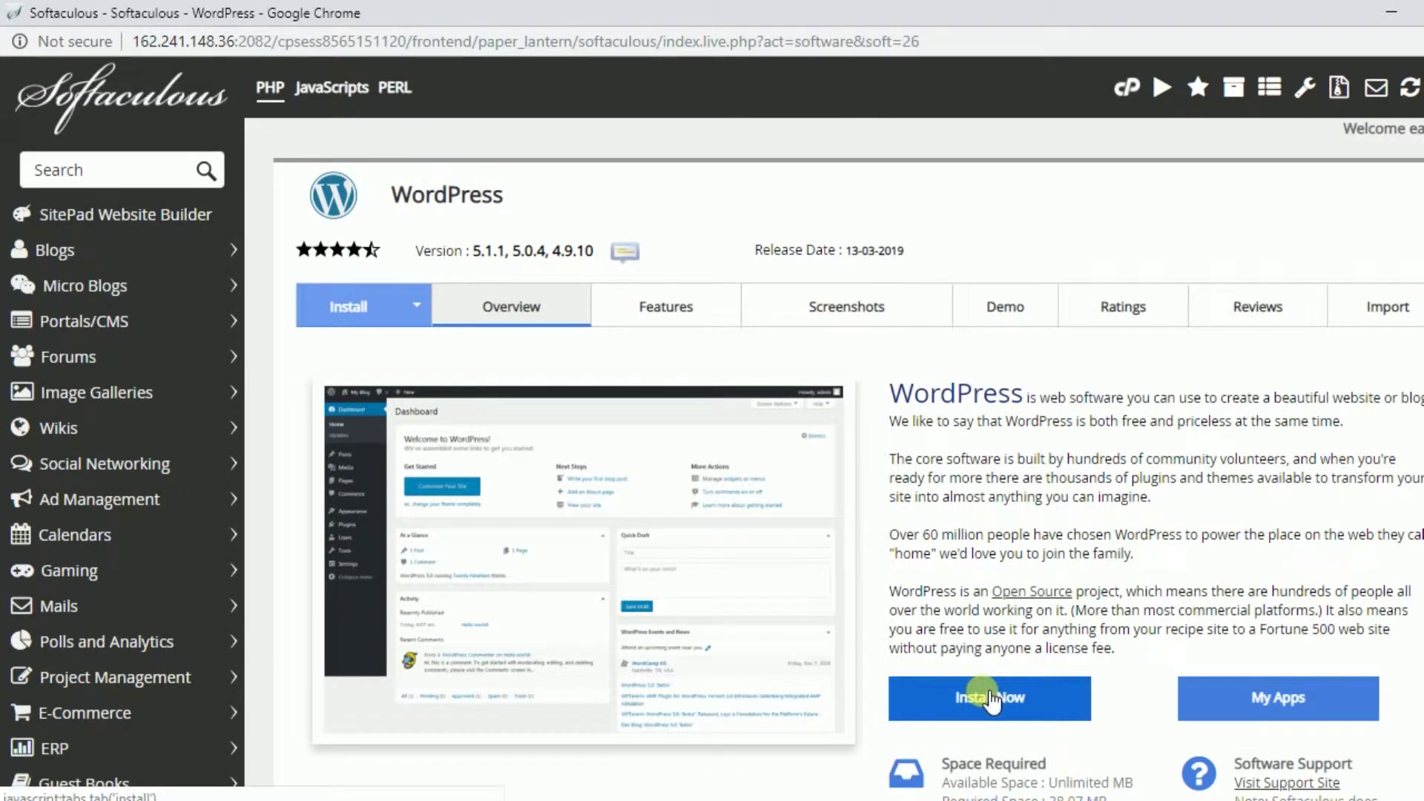
{"action": "left_click", "coordinate": [992, 700]}
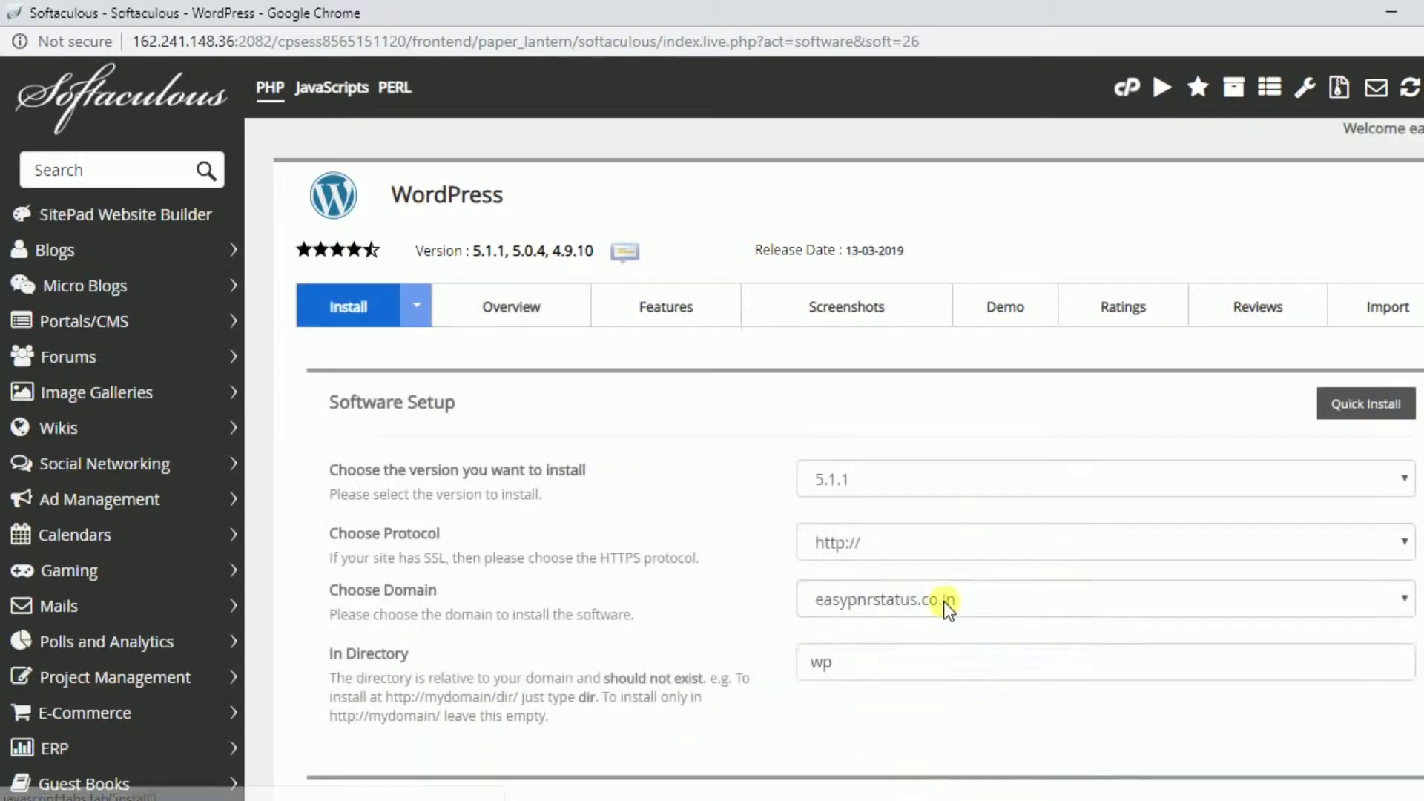
{"action": "left_click", "coordinate": [865, 473]}
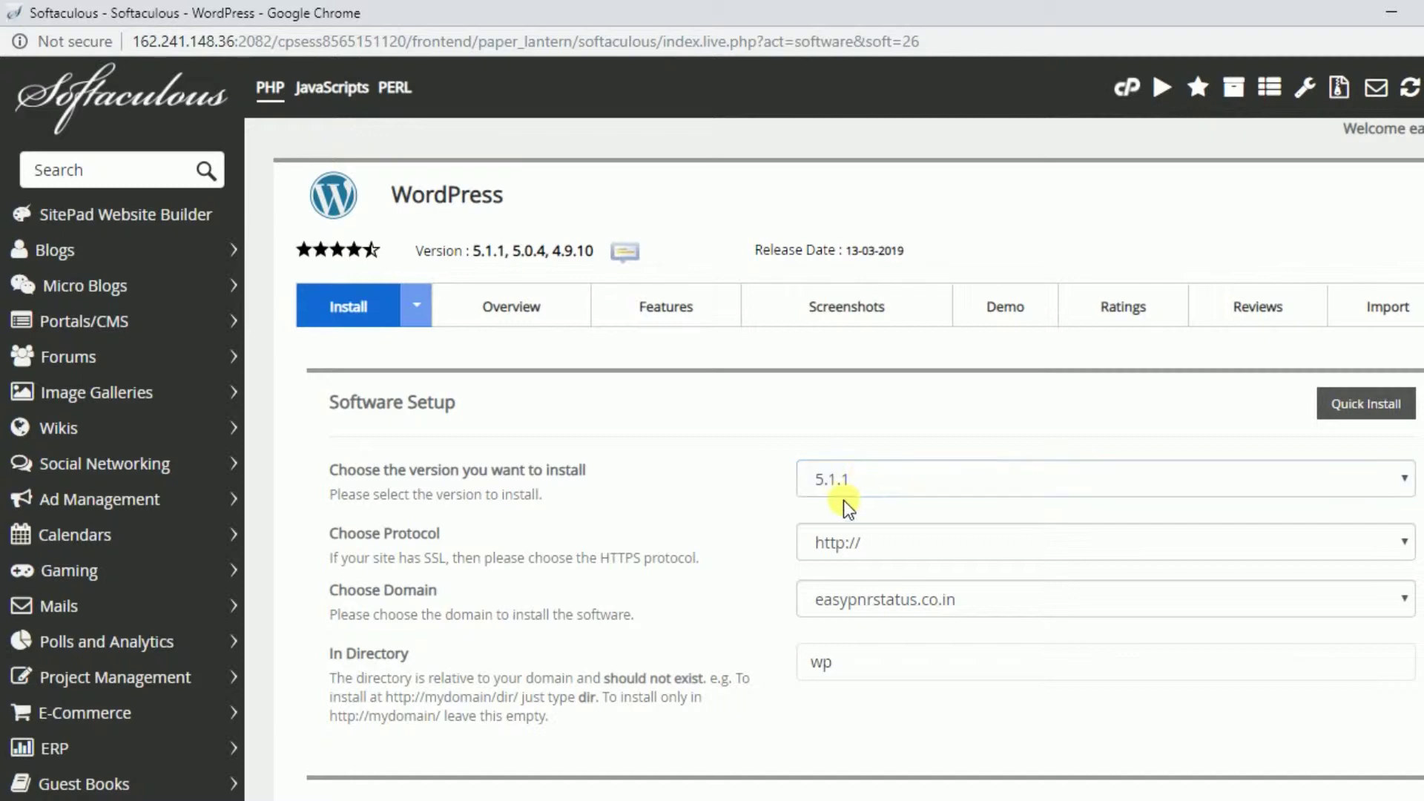
{"action": "left_click", "coordinate": [919, 484]}
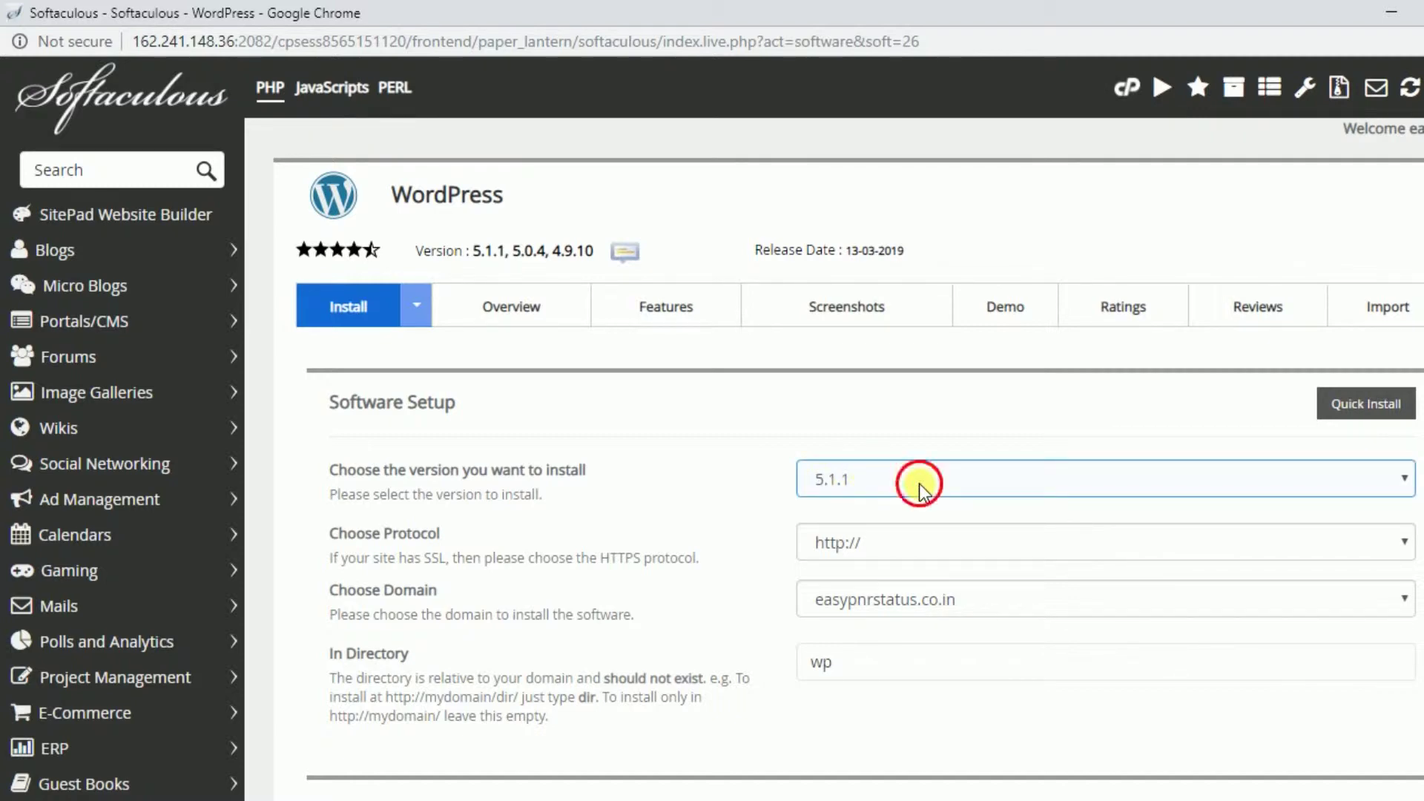
{"action": "left_click", "coordinate": [919, 483]}
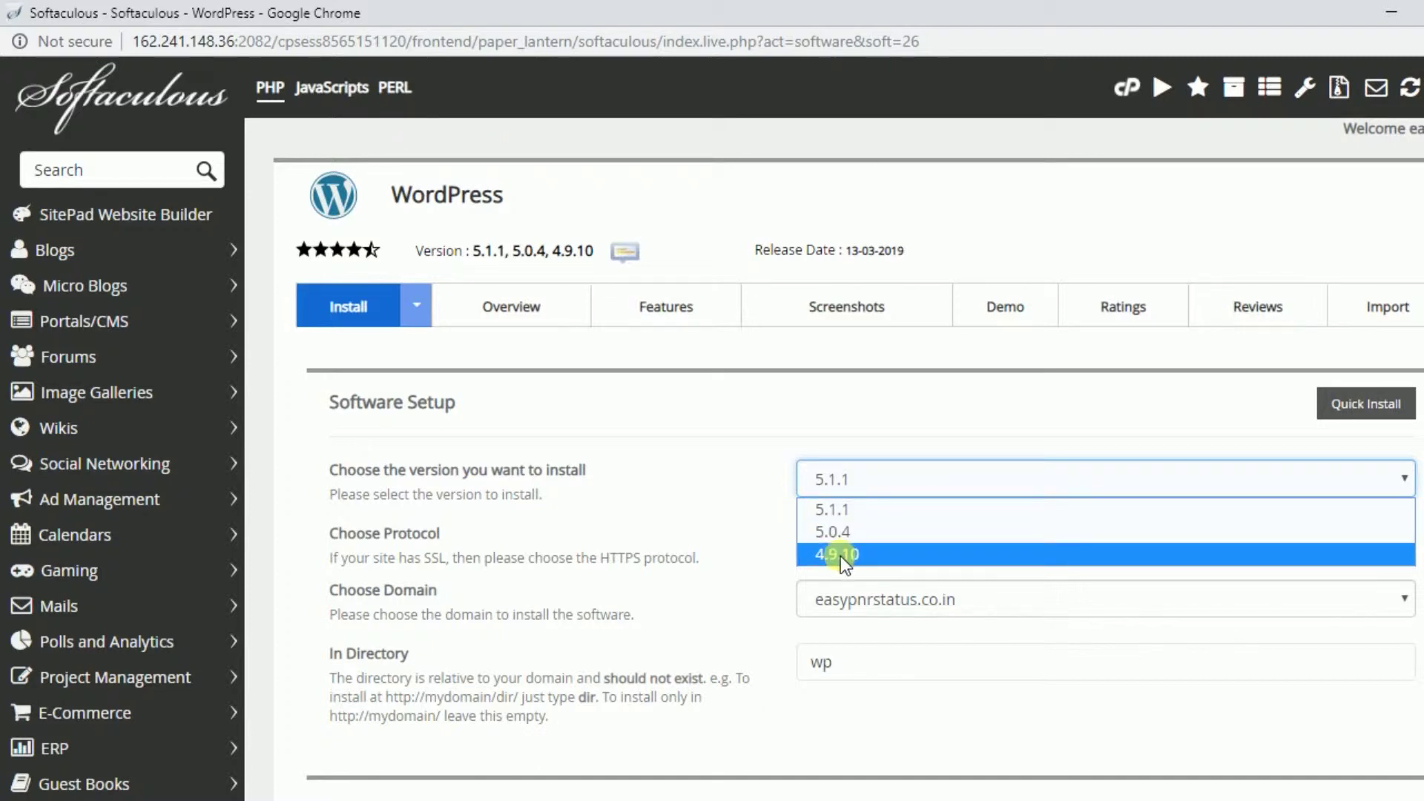
{"action": "left_click", "coordinate": [861, 511]}
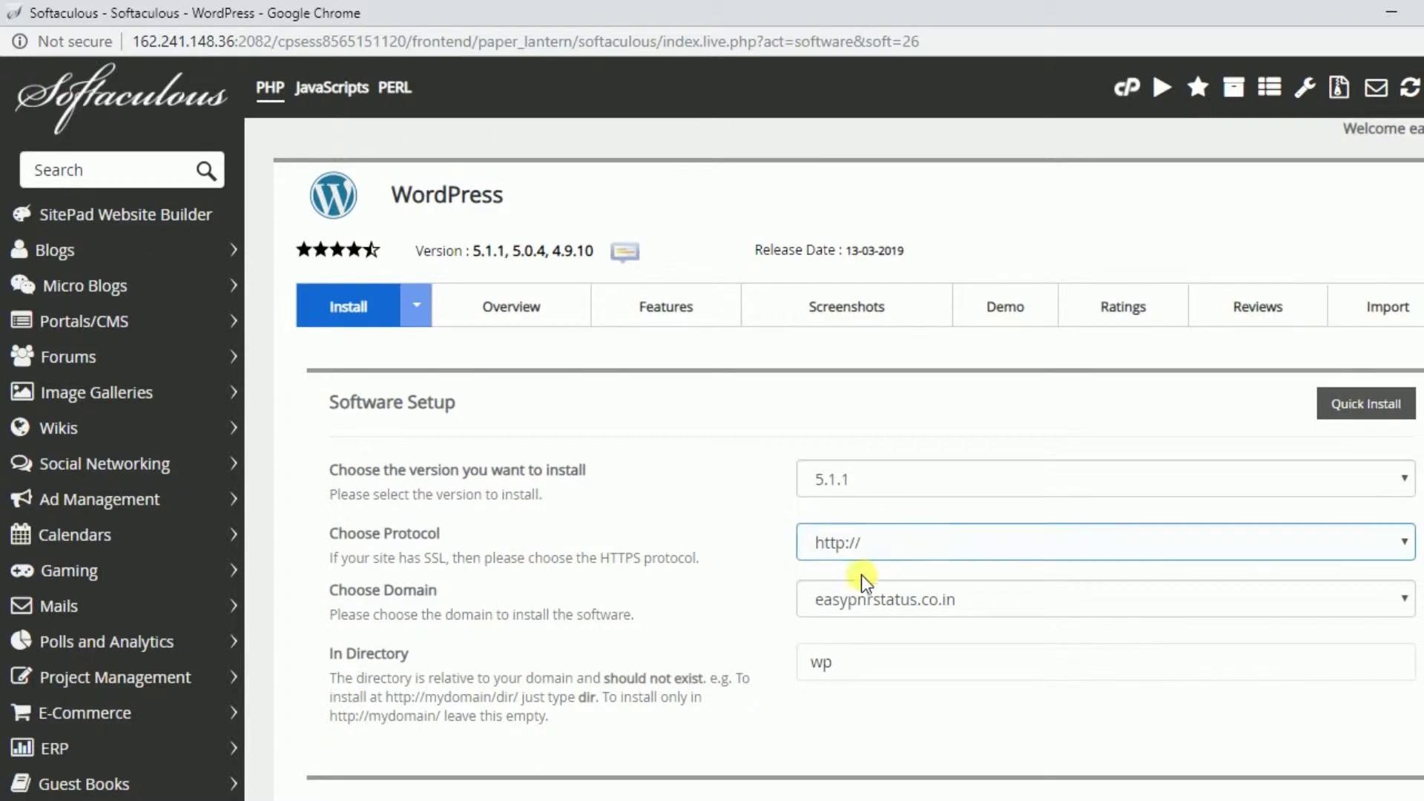
{"action": "left_click", "coordinate": [861, 556]}
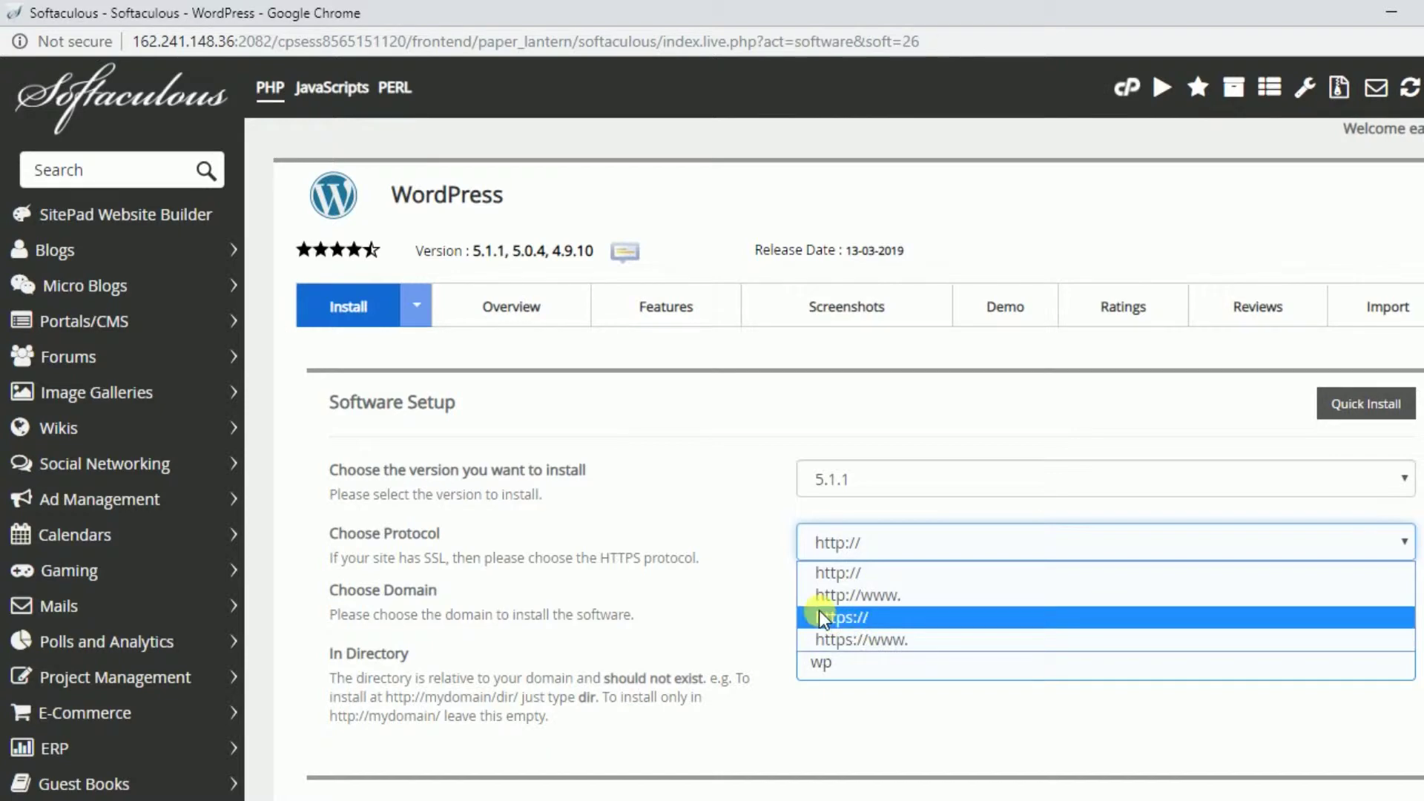
{"action": "left_click", "coordinate": [869, 645]}
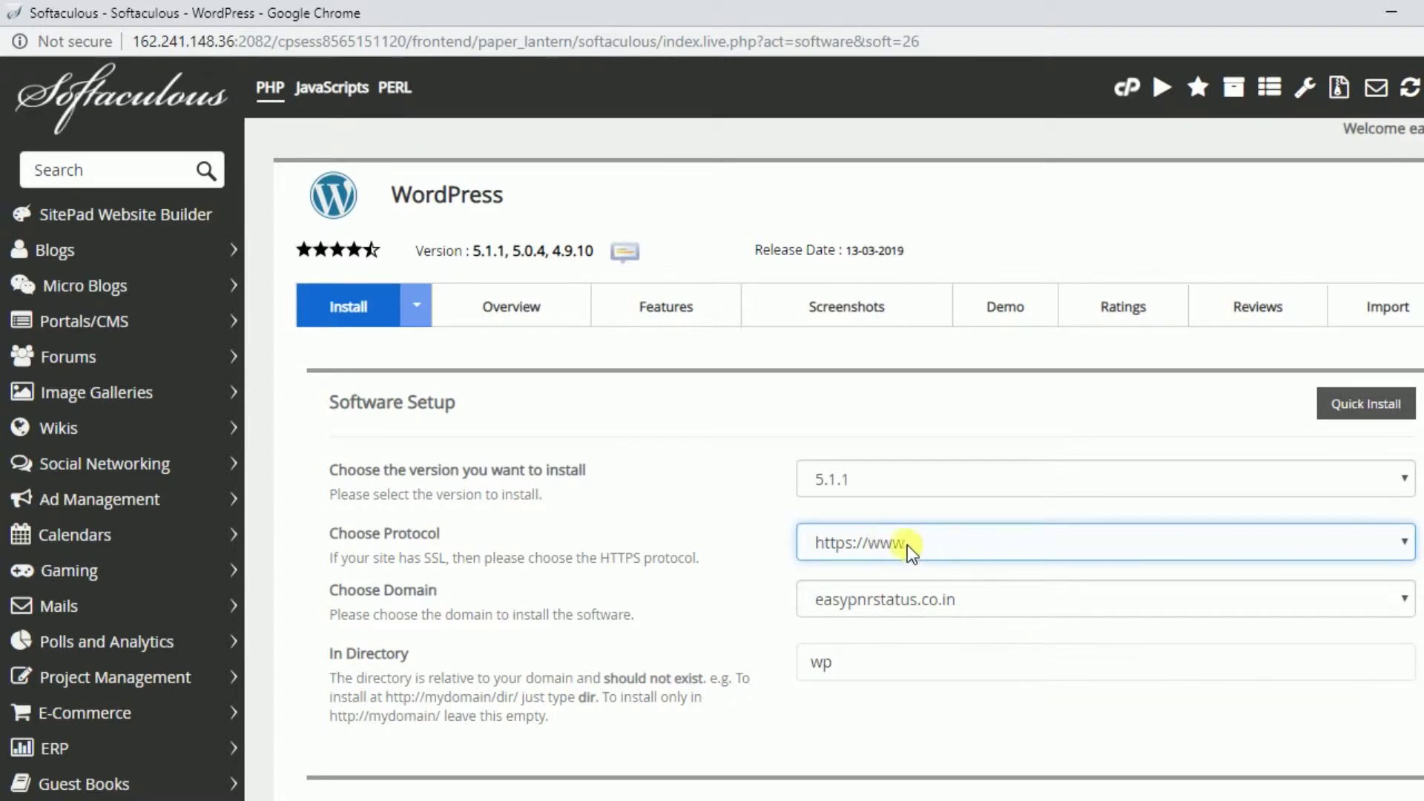
{"action": "left_click", "coordinate": [852, 598]}
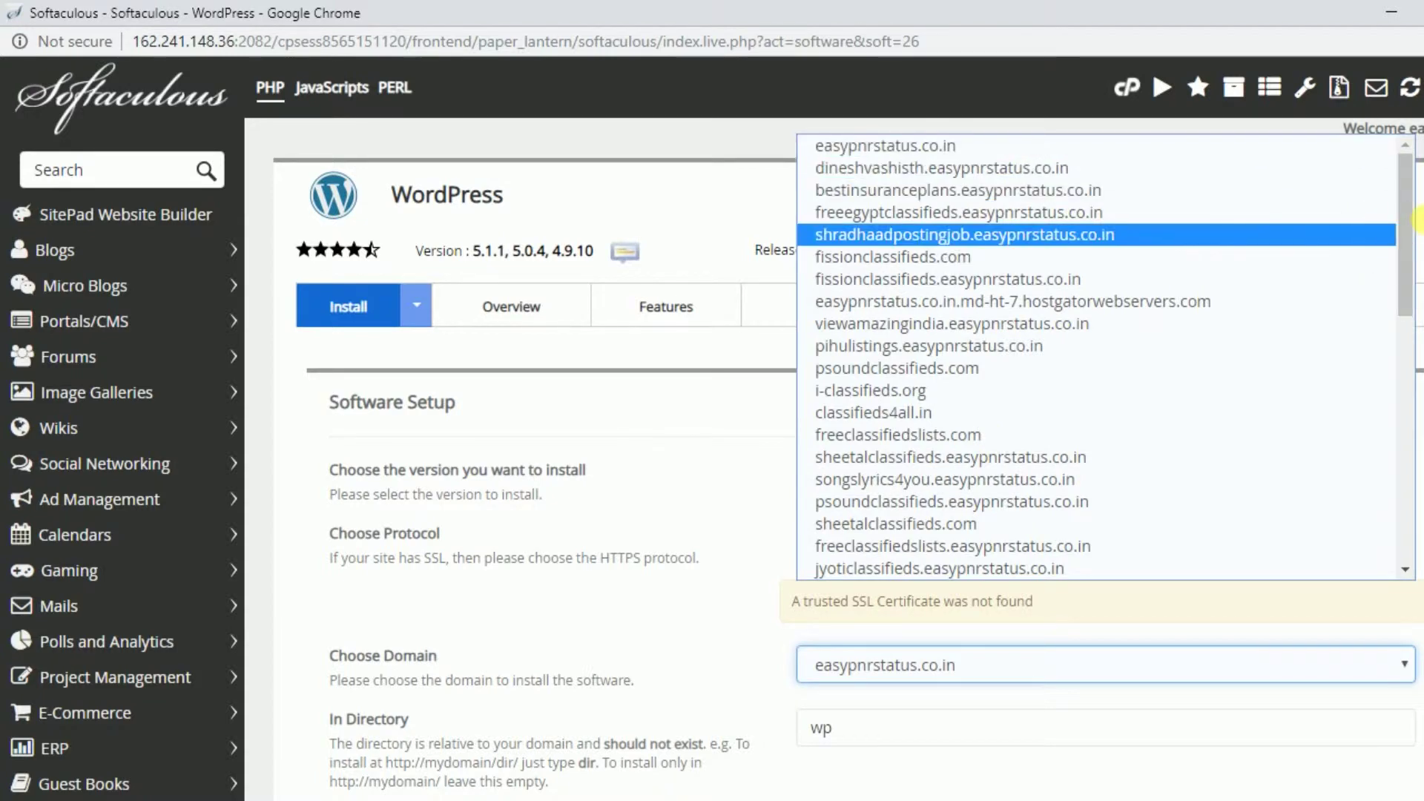
{"action": "left_click_drag", "start_coordinate": [1407, 211], "coordinate": [1398, 512]}
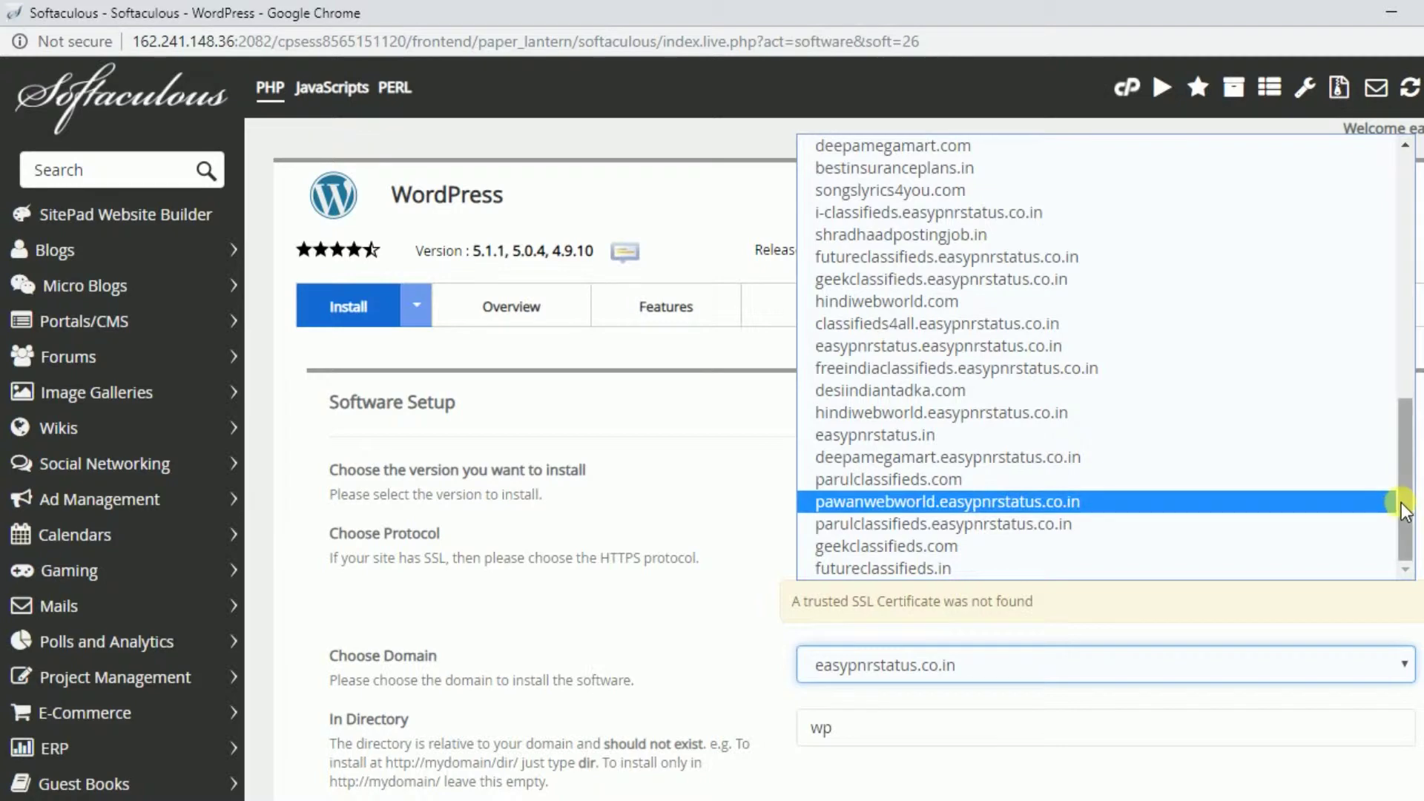
{"action": "scroll", "coordinate": [1409, 504], "scroll_direction": "up", "scroll_amount": 1}
{"action": "left_click_drag", "start_coordinate": [1409, 503], "coordinate": [1389, 328]}
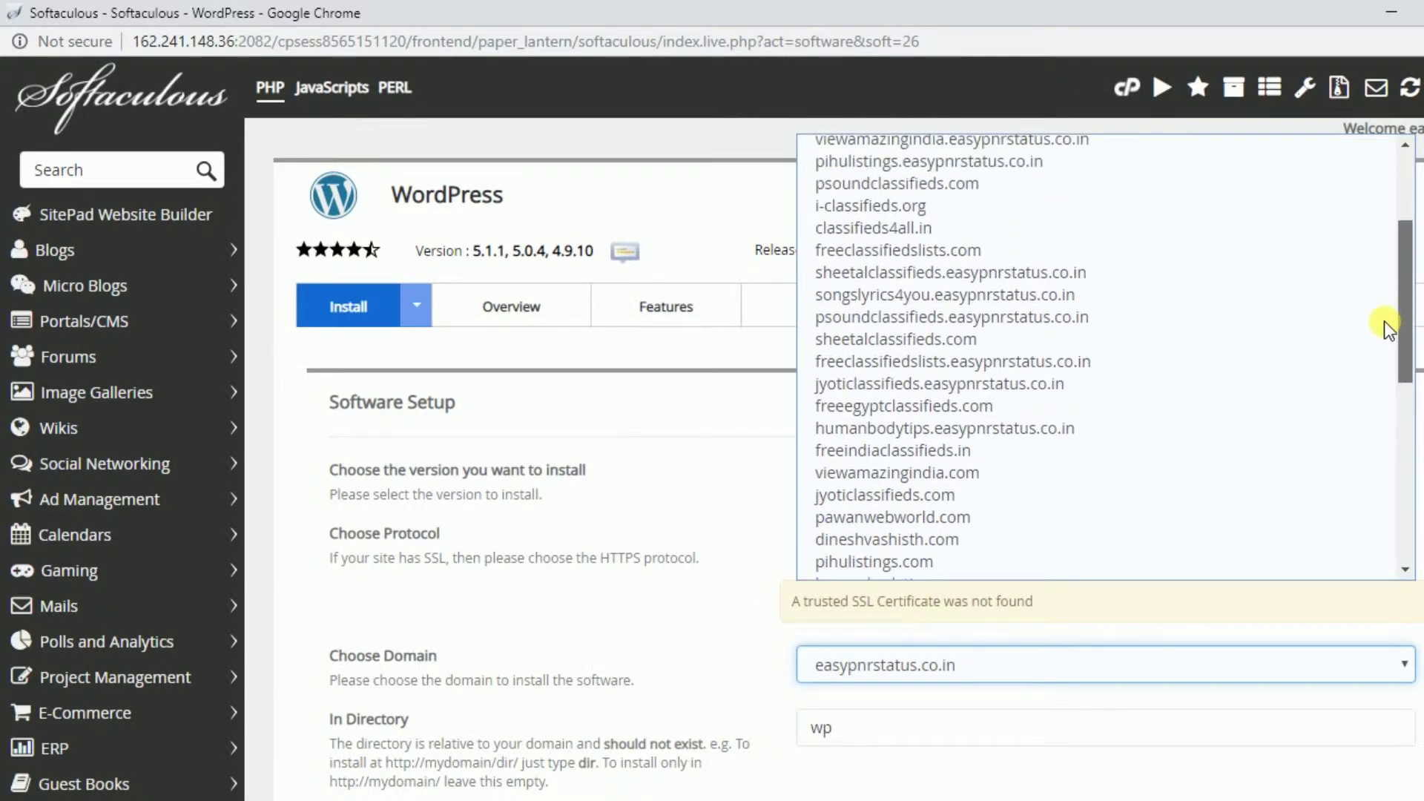
{"action": "left_click", "coordinate": [823, 450]}
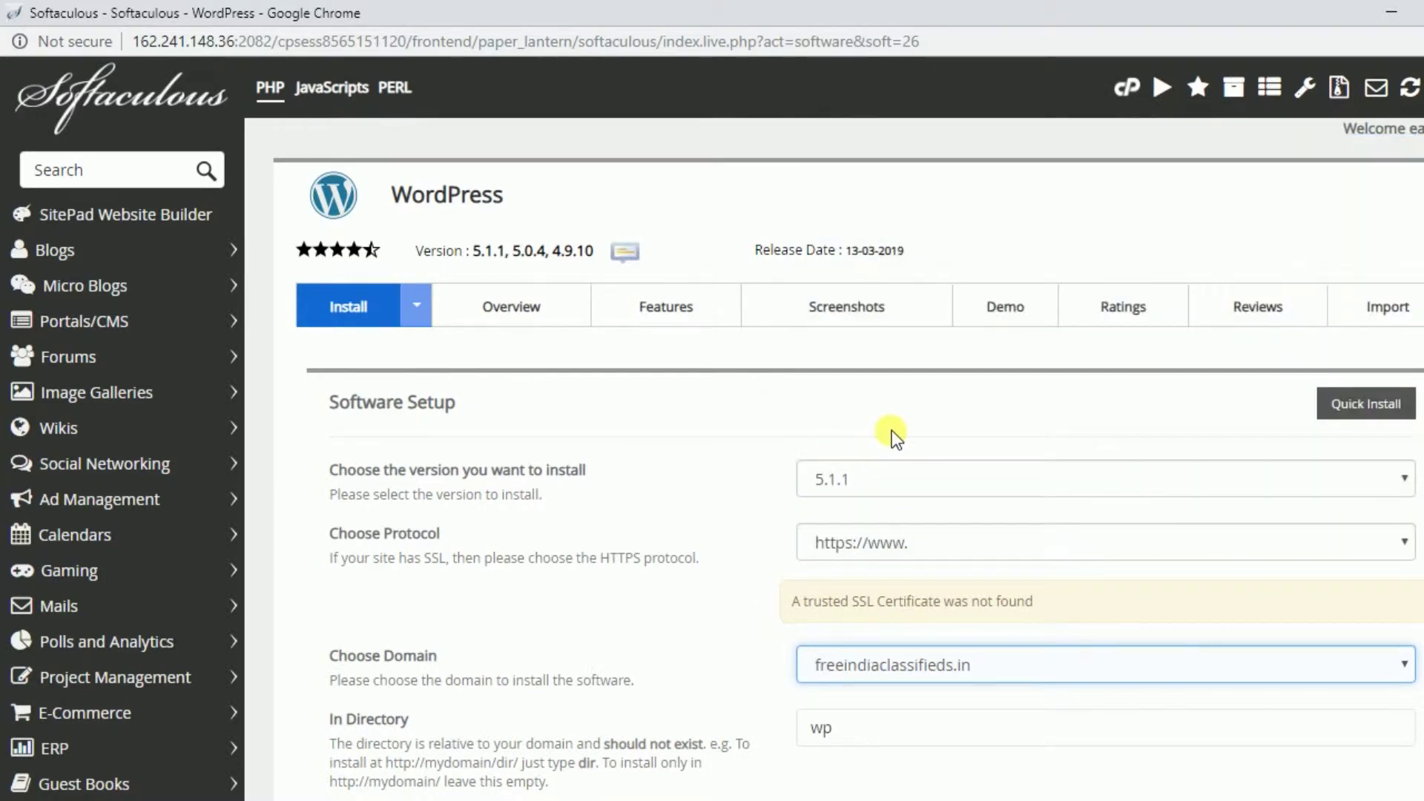
{"action": "left_click", "coordinate": [734, 647]}
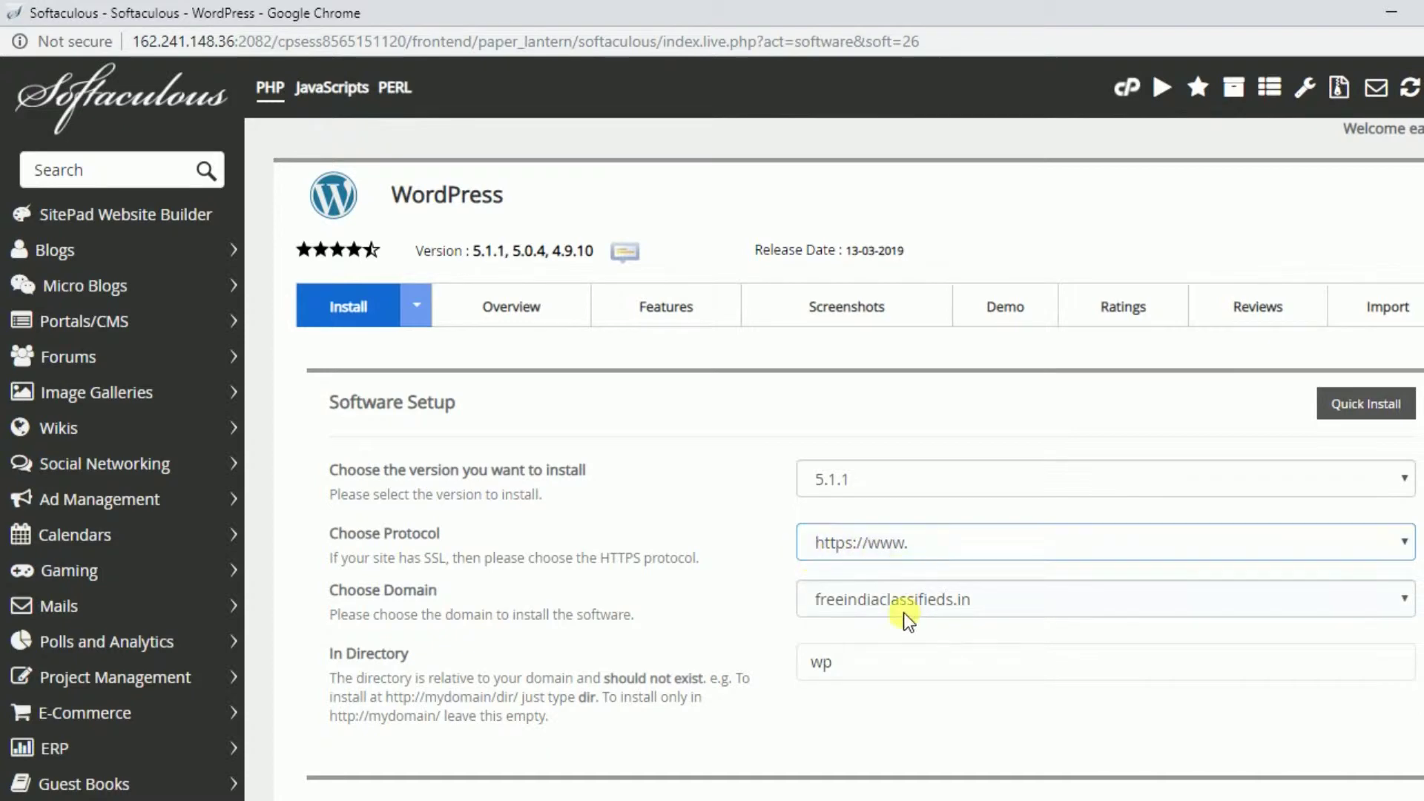
- Clear the wp installation directory so that WordPress installs directly in the domain's root
{"action": "scroll", "coordinate": [969, 245], "scroll_direction": "down", "scroll_amount": 4}
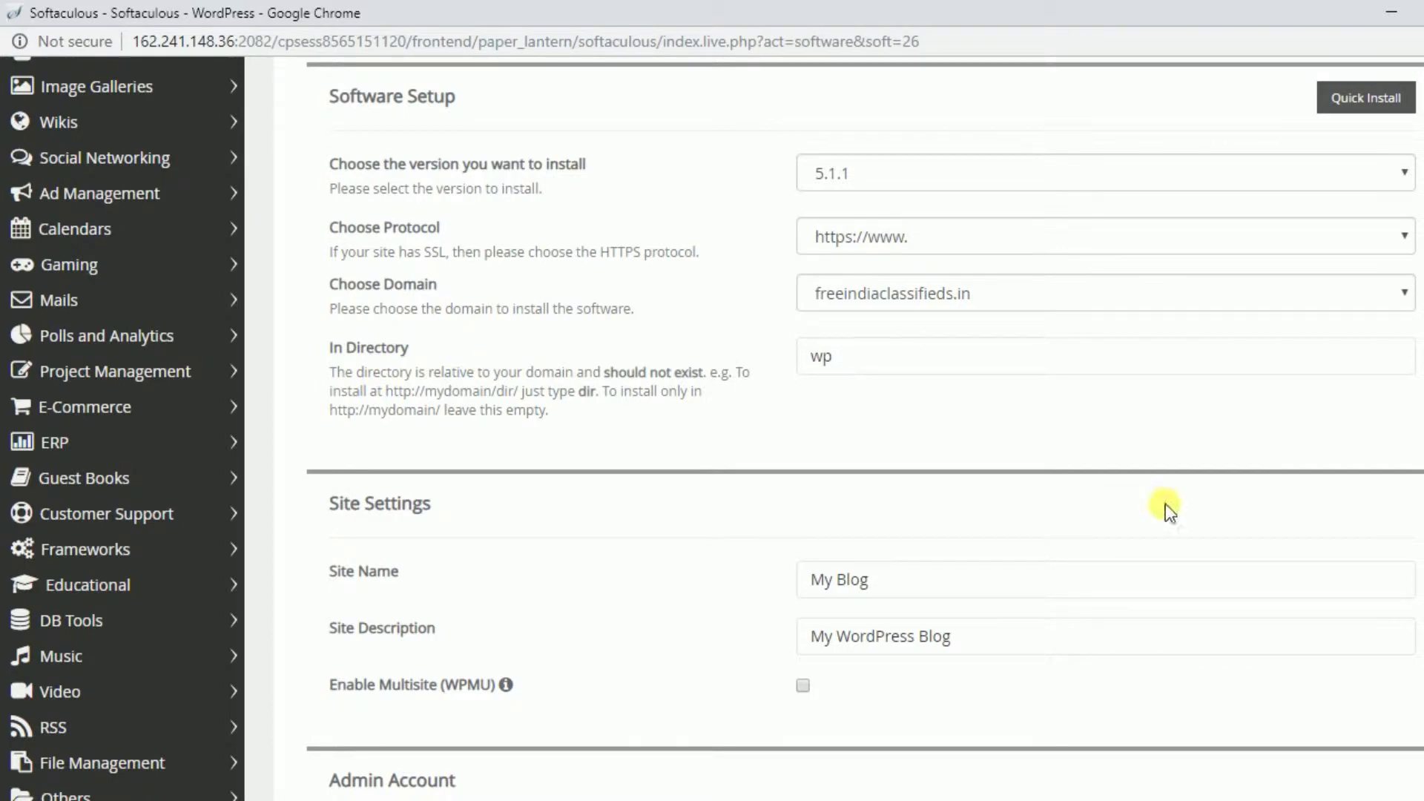
{"action": "left_click", "coordinate": [820, 356]}
{"action": "left_click_drag", "start_coordinate": [854, 367], "coordinate": [812, 374]}
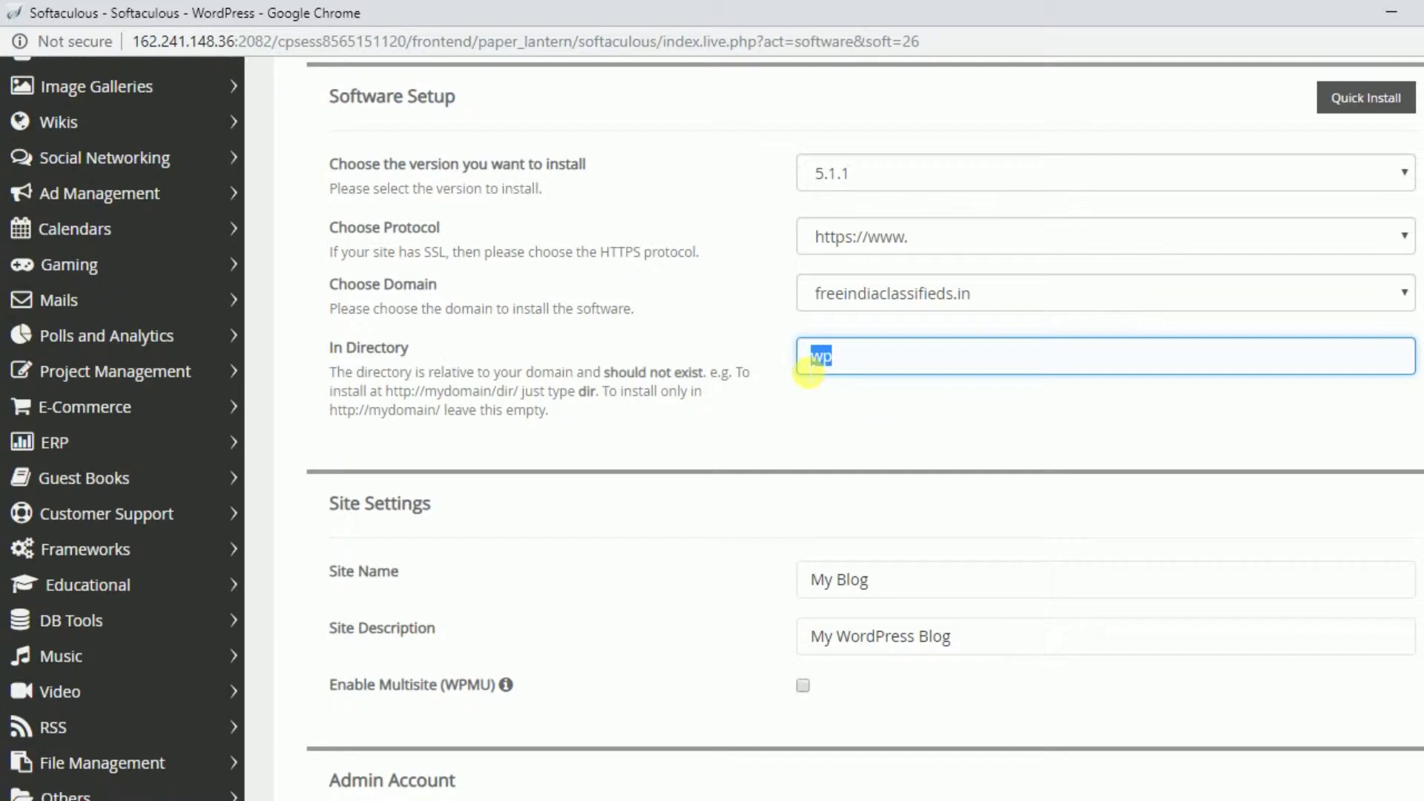
{"action": "key", "text": "BackSpace"}
- Replace the default site name in the site settings with Free India
{"action": "scroll", "coordinate": [845, 429], "scroll_direction": "down", "scroll_amount": 5}
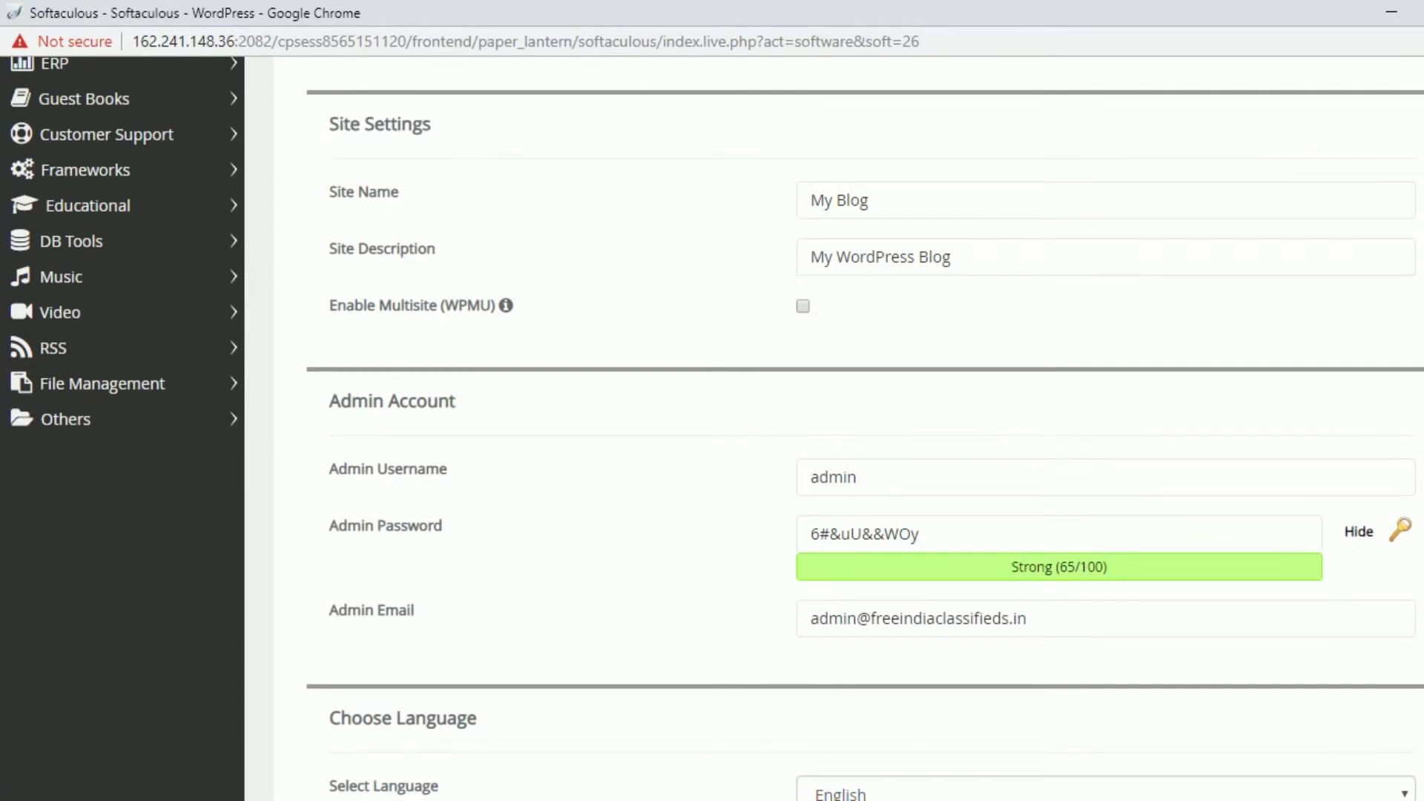
{"action": "scroll", "coordinate": [845, 428], "scroll_direction": "up", "scroll_amount": 5}
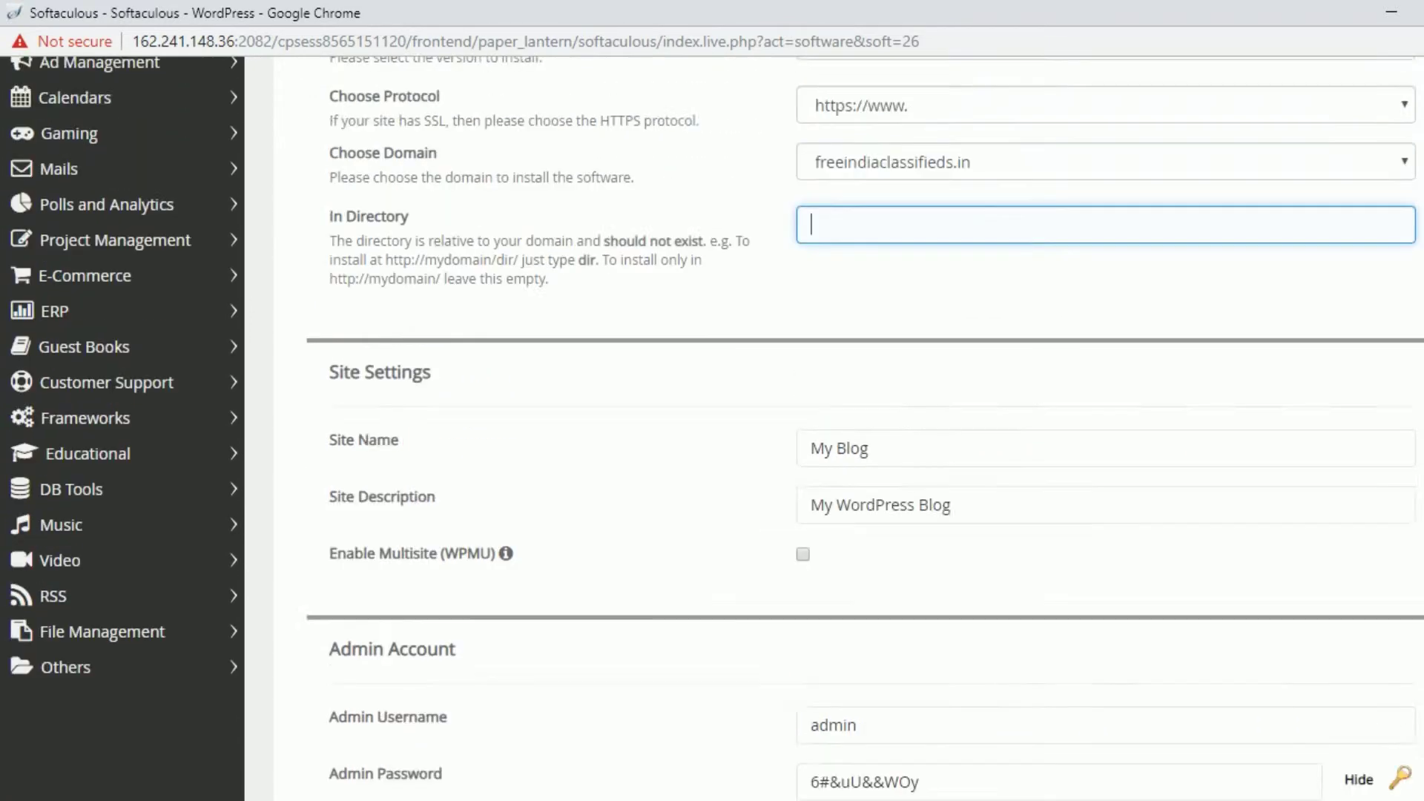
{"action": "scroll", "coordinate": [846, 429], "scroll_direction": "down", "scroll_amount": 5}
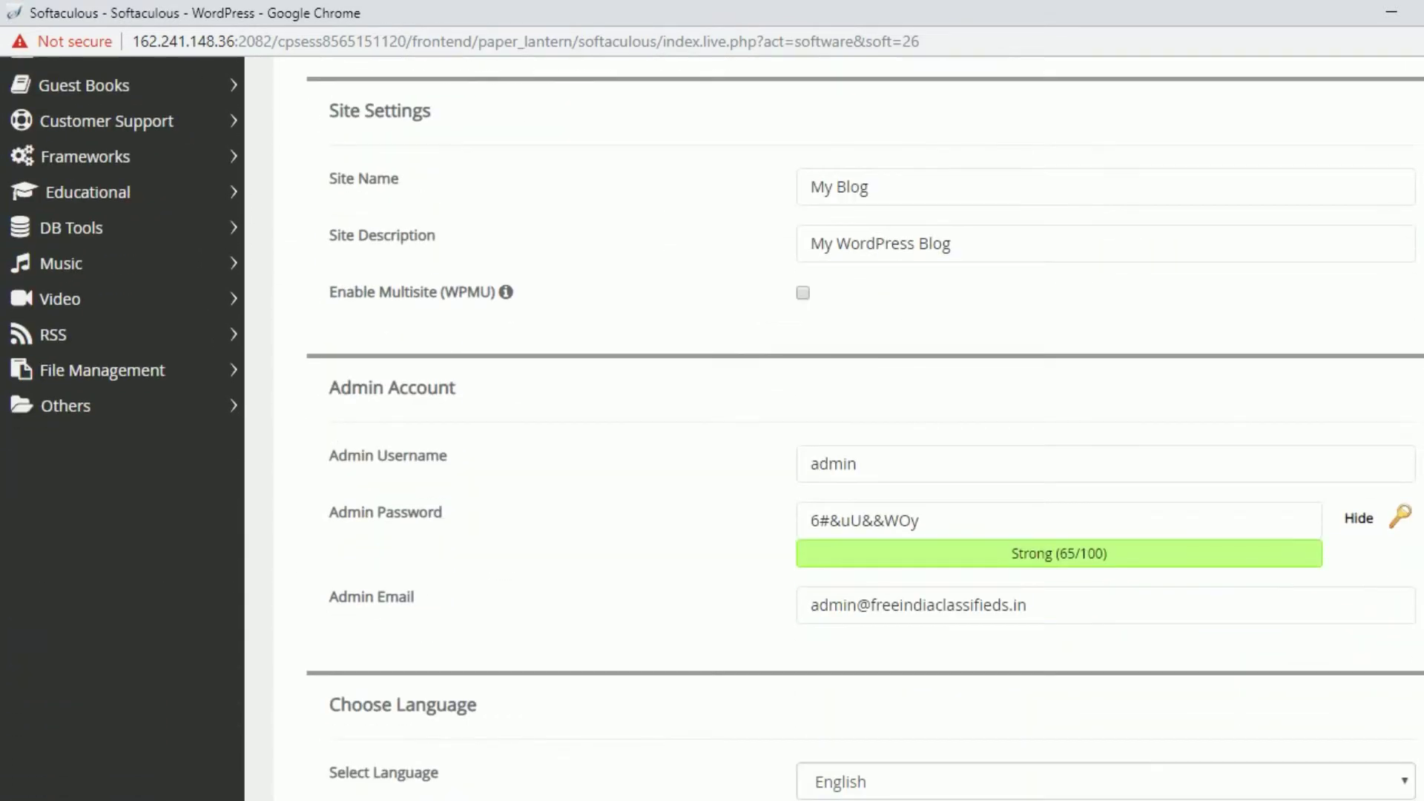
{"action": "left_click_drag", "start_coordinate": [905, 184], "coordinate": [694, 184]}
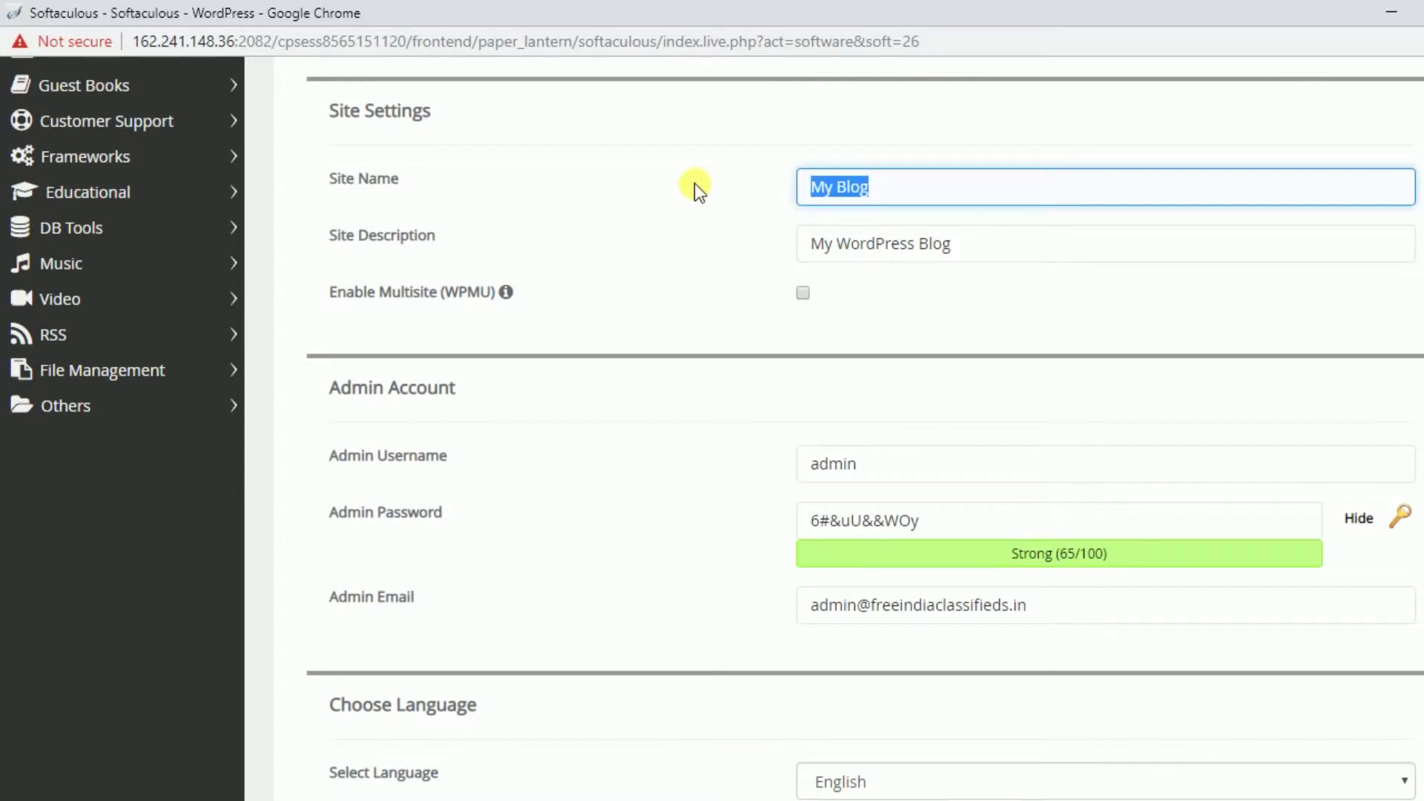
{"action": "type", "text": "Fr"}
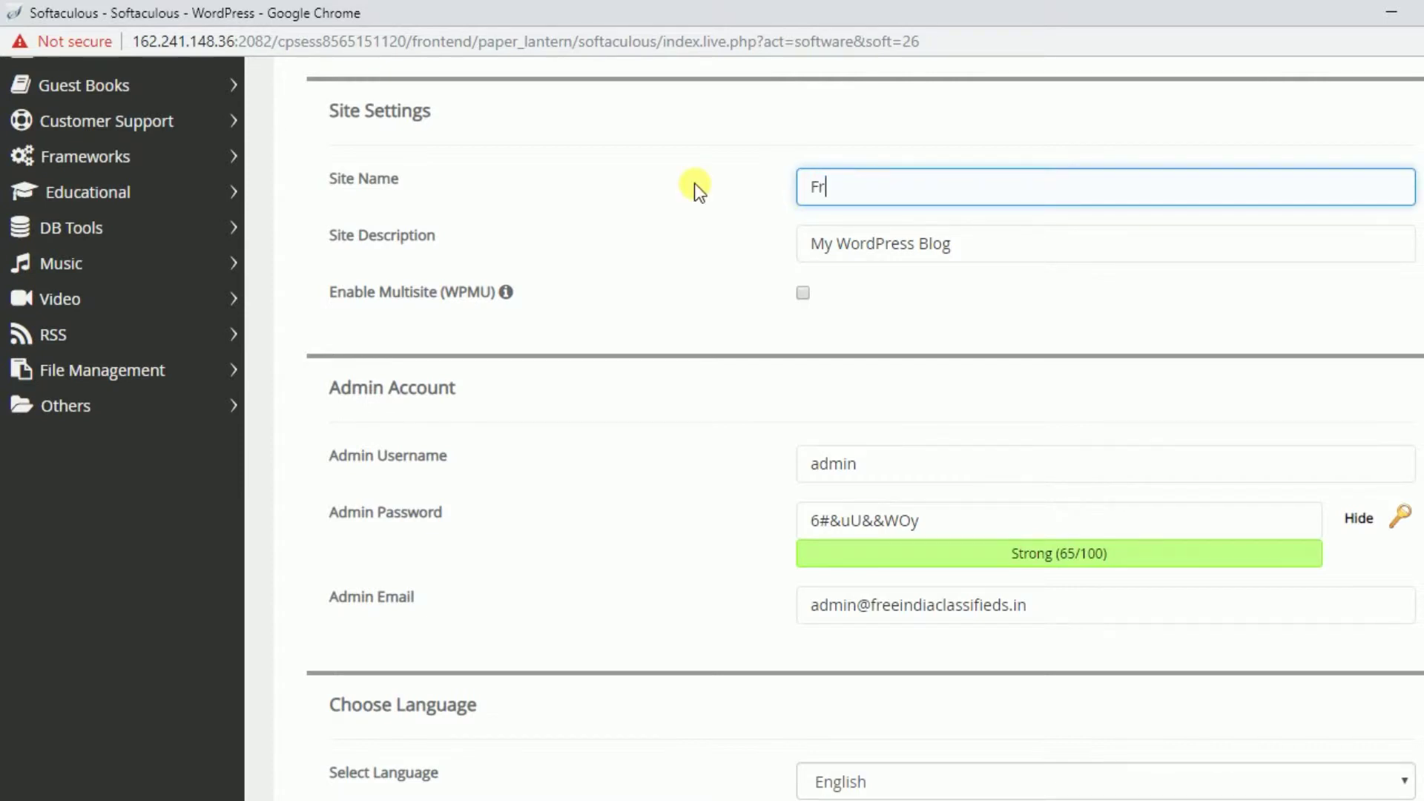
{"action": "type", "text": "ee India"}
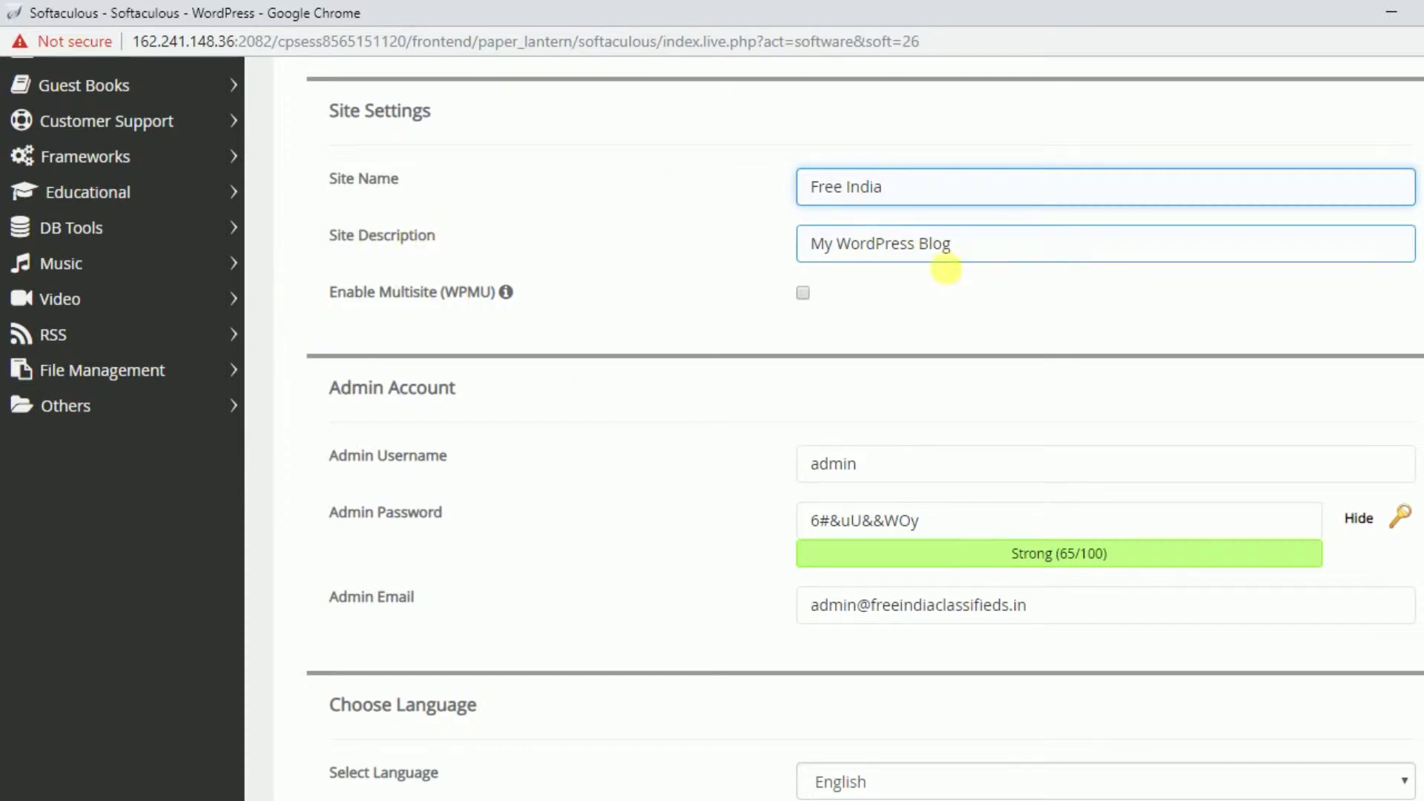
- Replace the default site description with the suggested entry CLASSIFIEDS
{"action": "left_click_drag", "start_coordinate": [969, 245], "coordinate": [813, 252]}
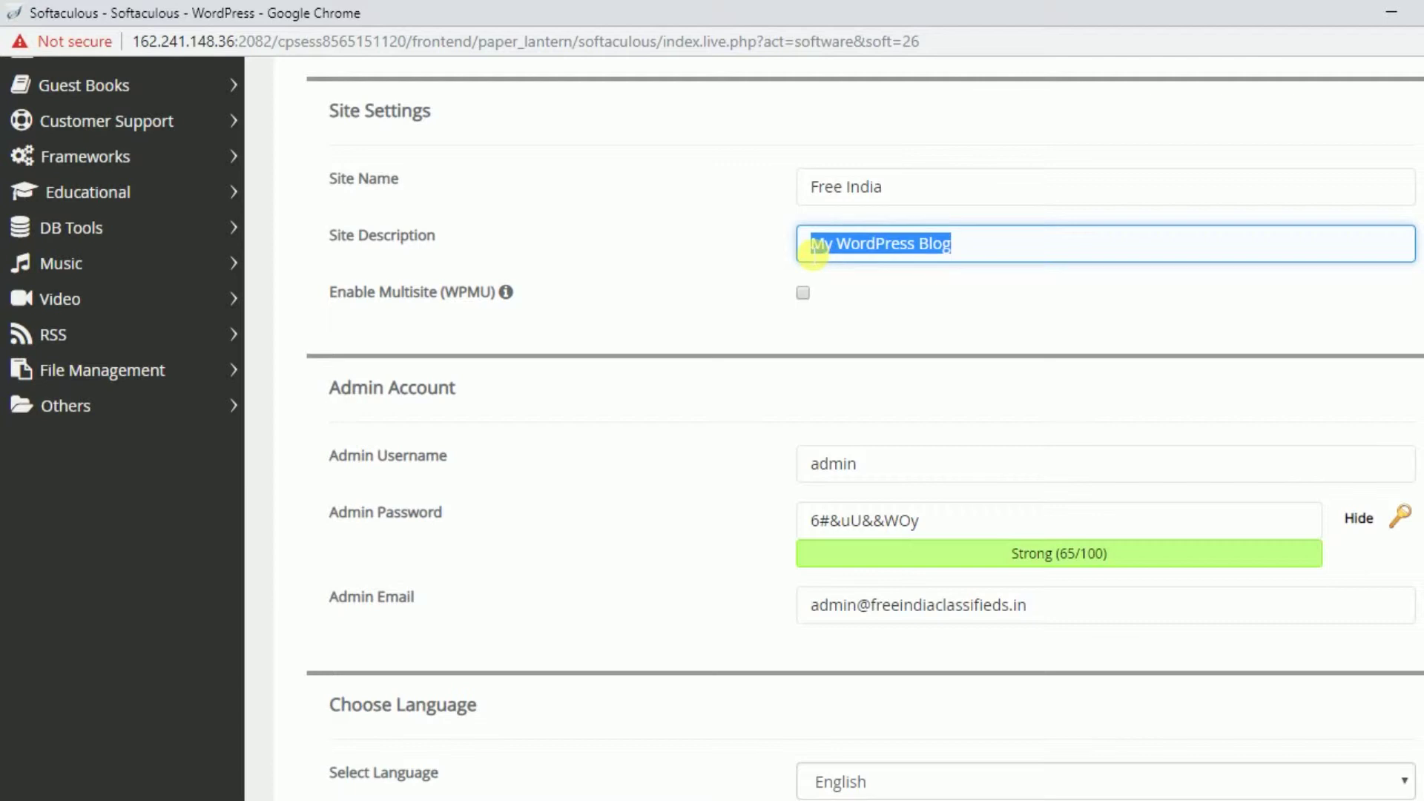
{"action": "type", "text": "C"}
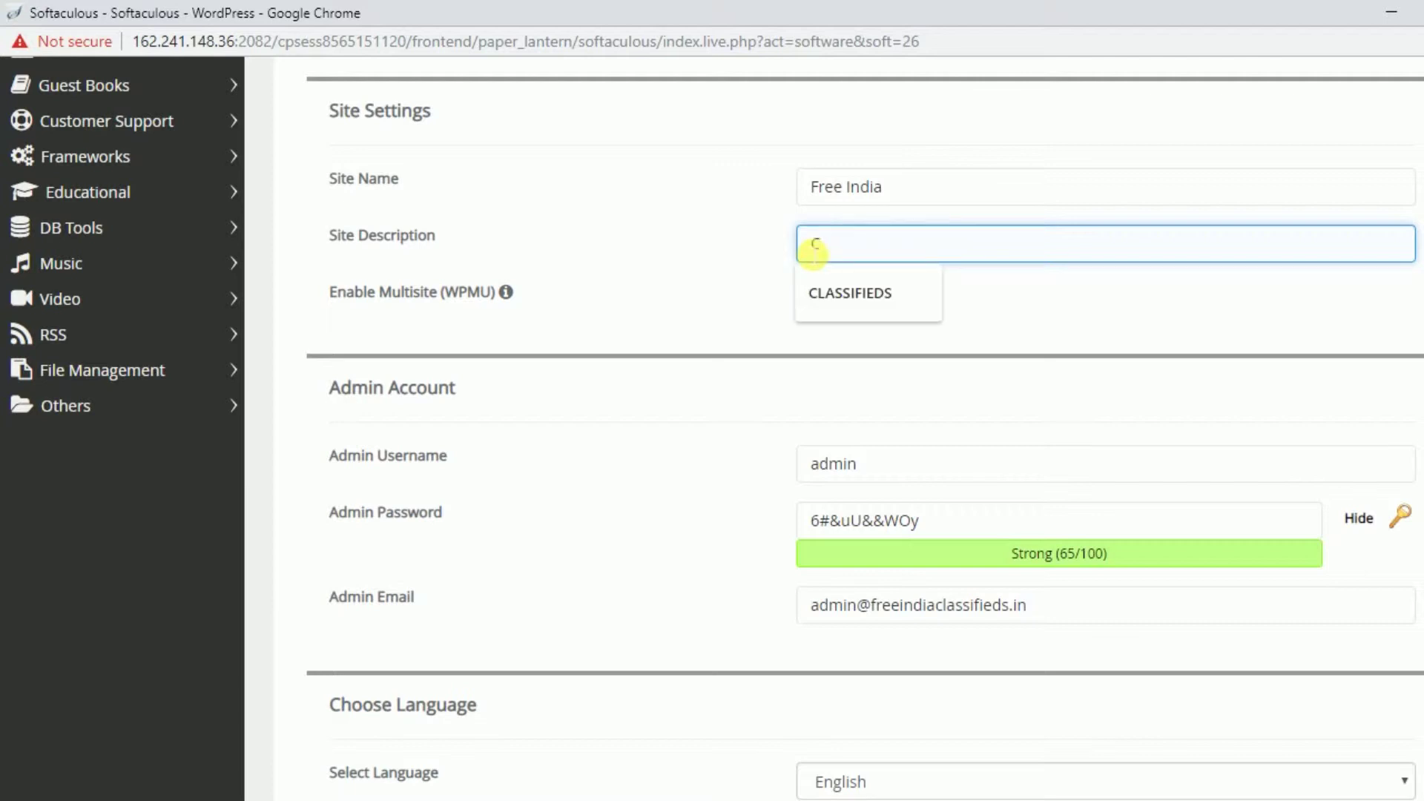
{"action": "type", "text": "lassifieds"}
{"action": "key", "text": "Down"}
{"action": "key", "text": "Return"}
{"action": "left_click", "coordinate": [1110, 310]}
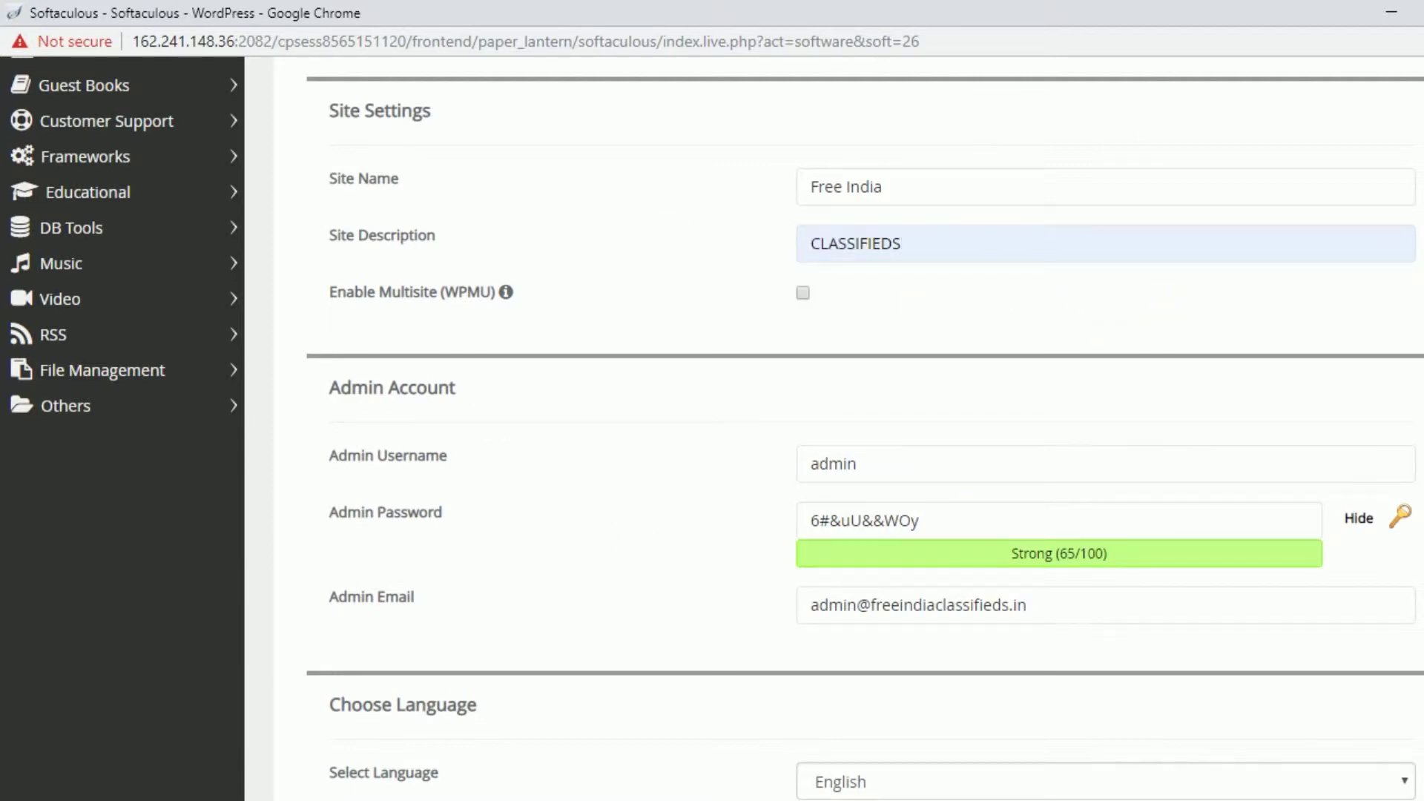
- Review the admin account fields, the available languages and the optional plugins of the WordPress installation
{"action": "scroll", "coordinate": [482, 289], "scroll_direction": "down", "scroll_amount": 1}
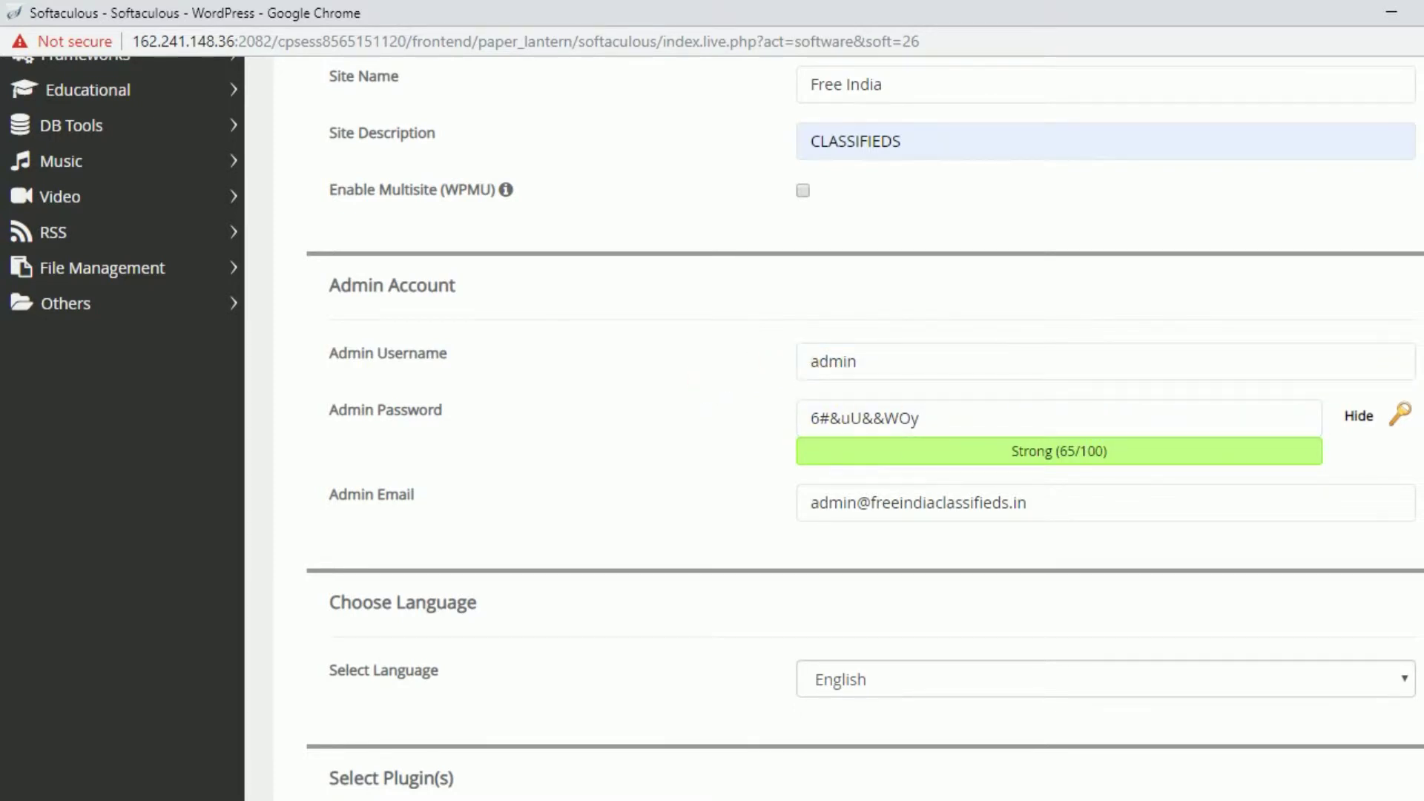
{"action": "scroll", "coordinate": [867, 334], "scroll_direction": "down", "scroll_amount": 2}
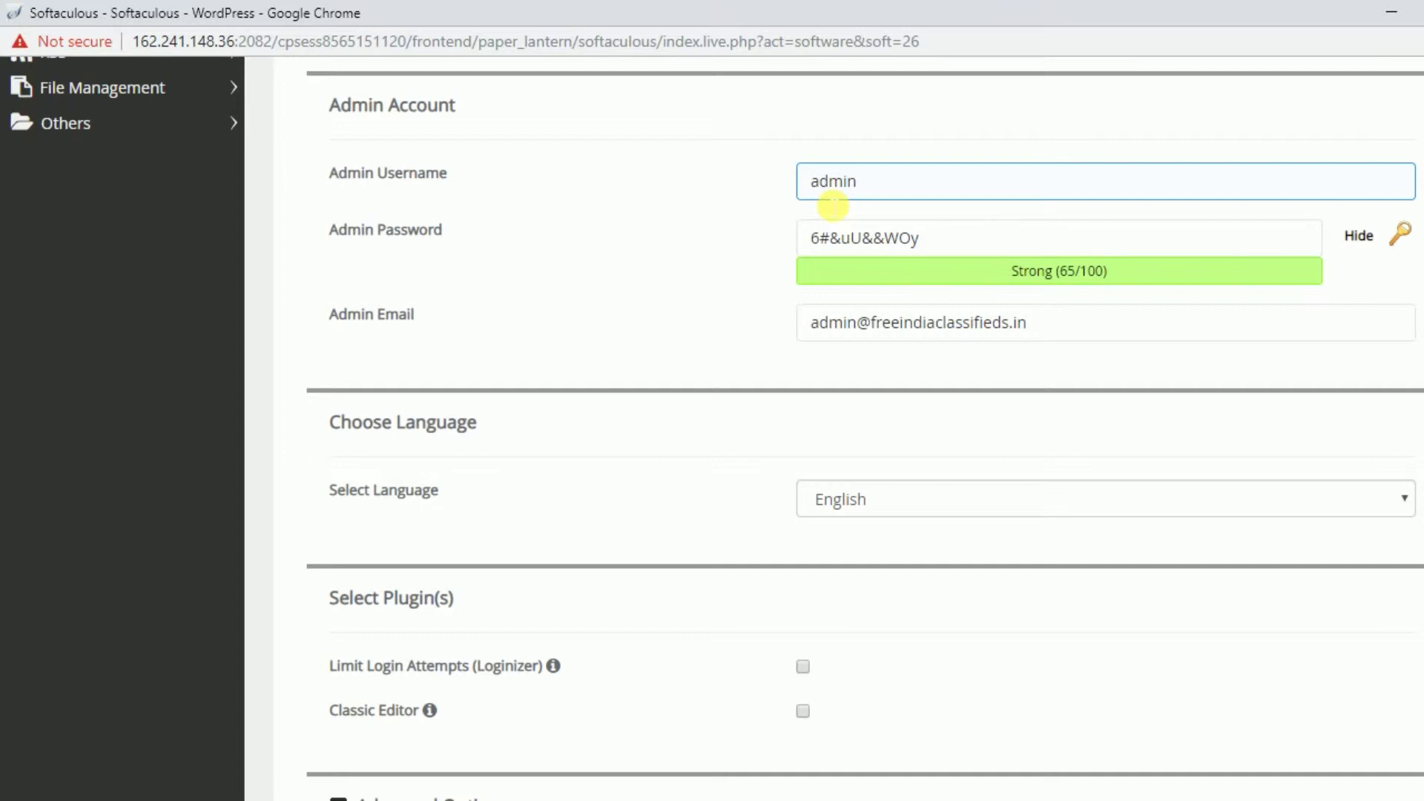
{"action": "left_click", "coordinate": [849, 337]}
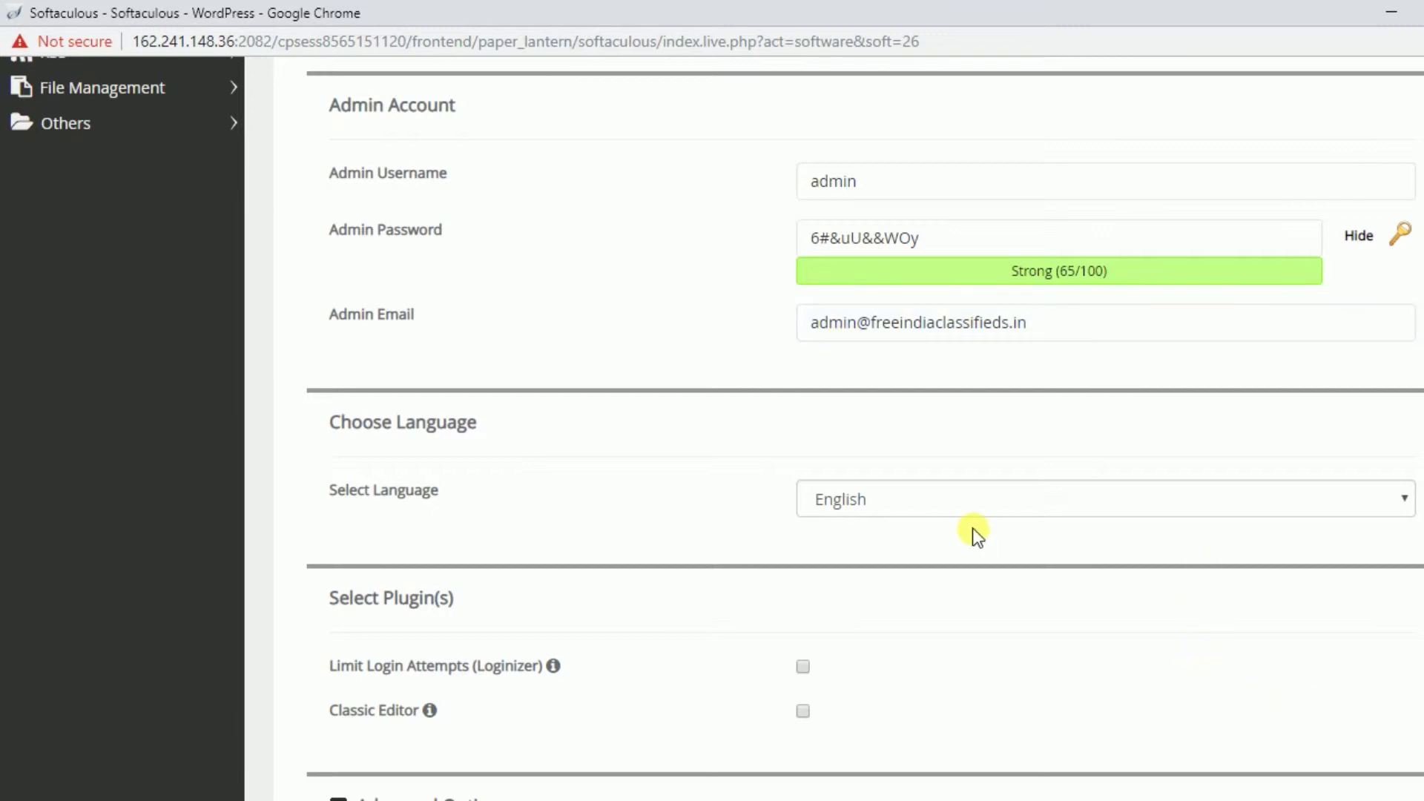
{"action": "scroll", "coordinate": [256, 342], "scroll_direction": "down", "scroll_amount": 2}
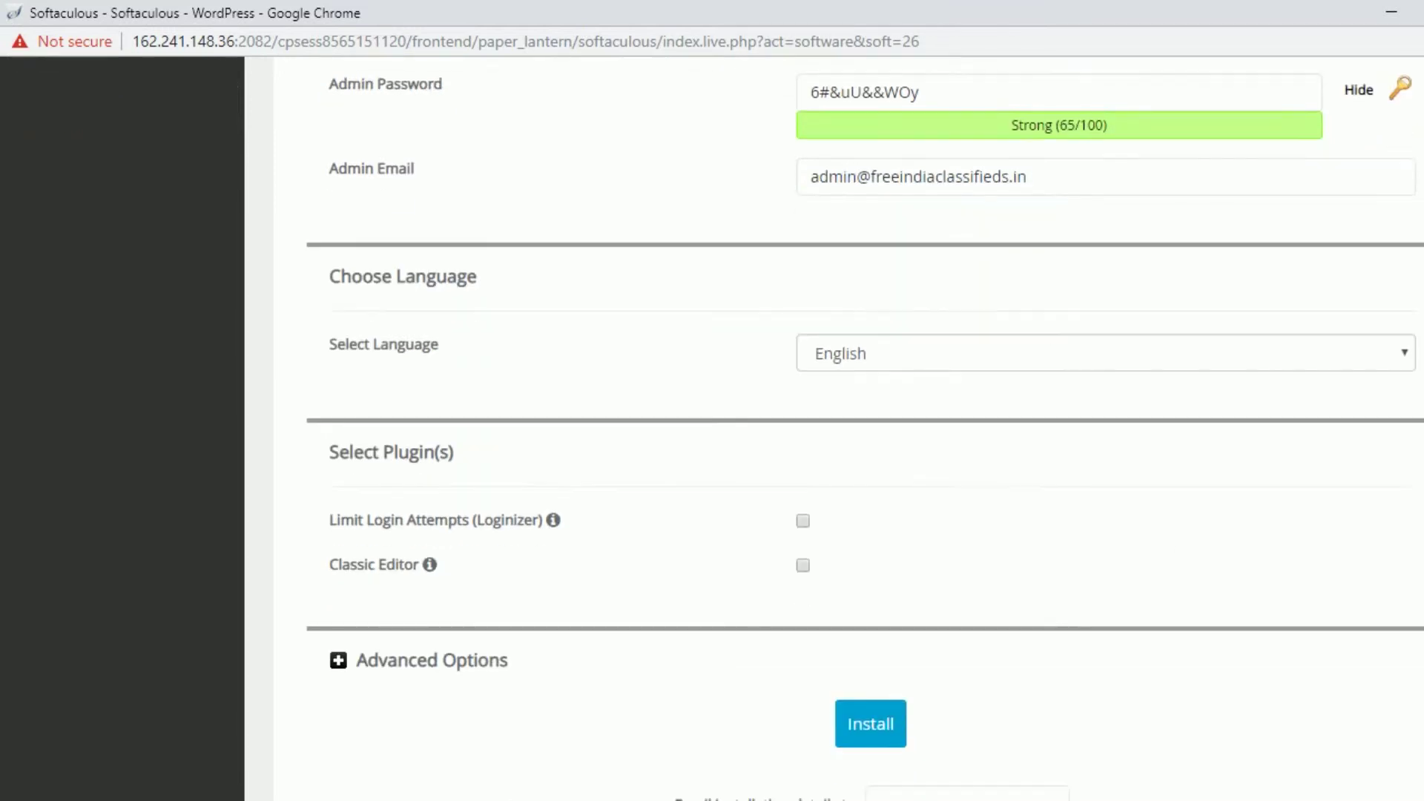
{"action": "left_click", "coordinate": [1084, 357]}
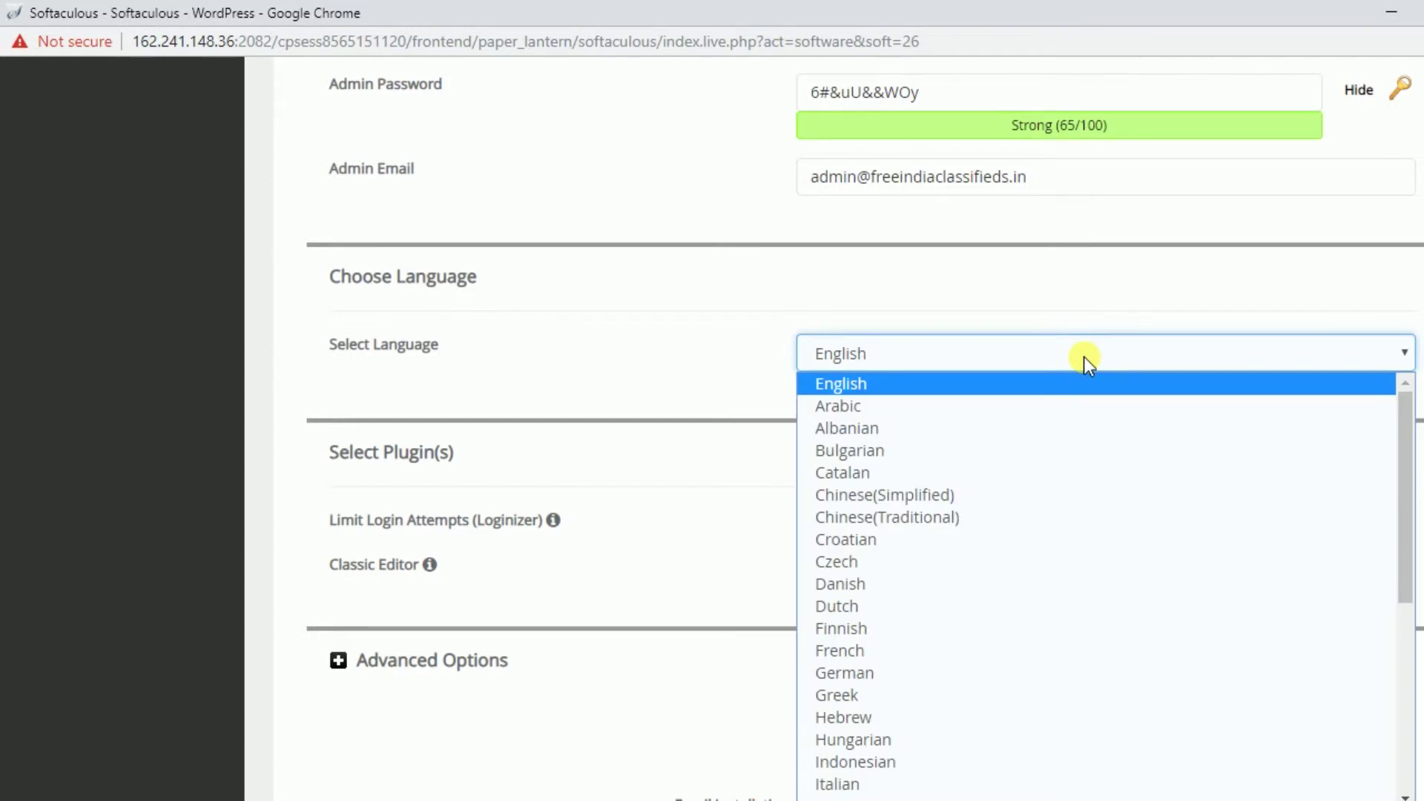
{"action": "left_click", "coordinate": [1084, 357]}
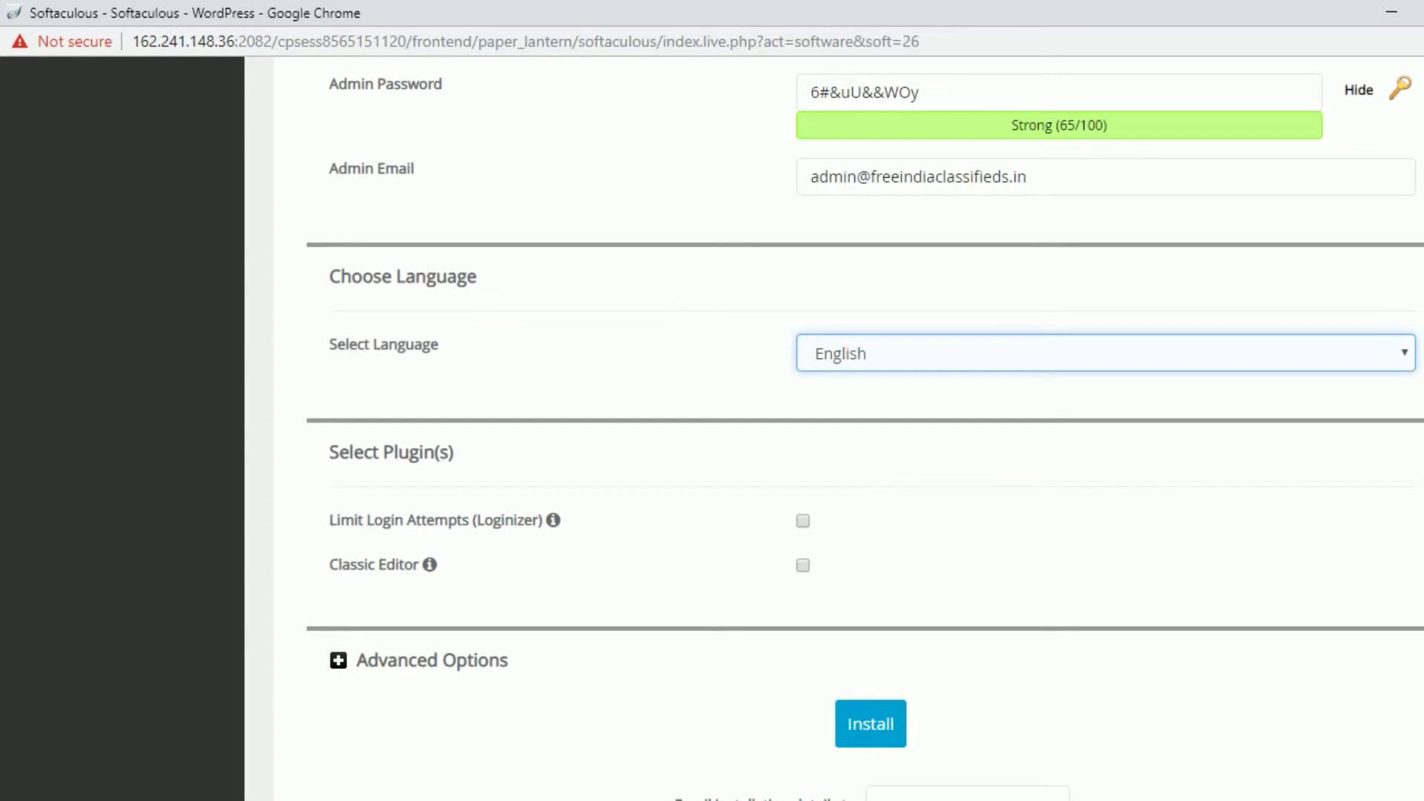
{"action": "scroll", "coordinate": [1407, 470], "scroll_direction": "down", "scroll_amount": 3}
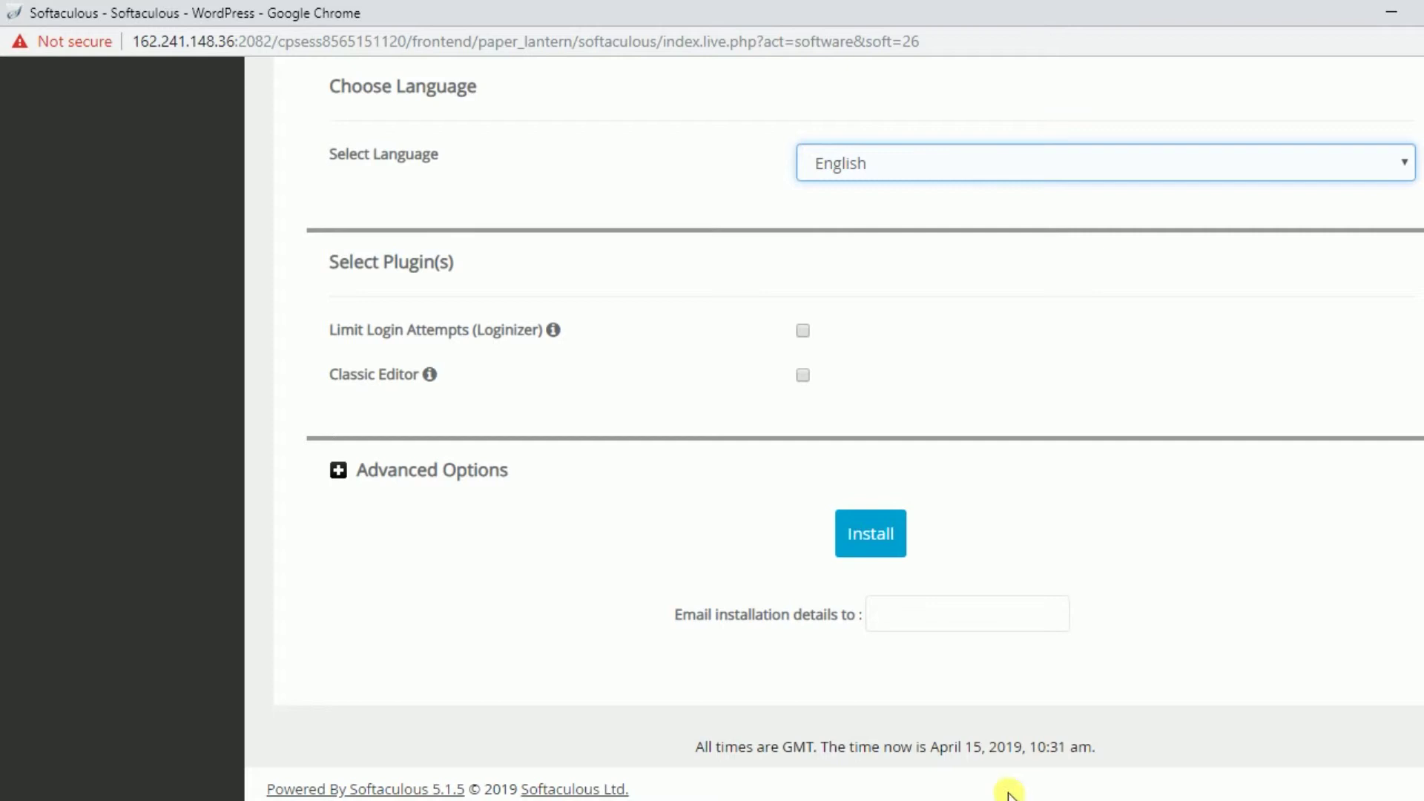
{"action": "right_click", "coordinate": [920, 799]}
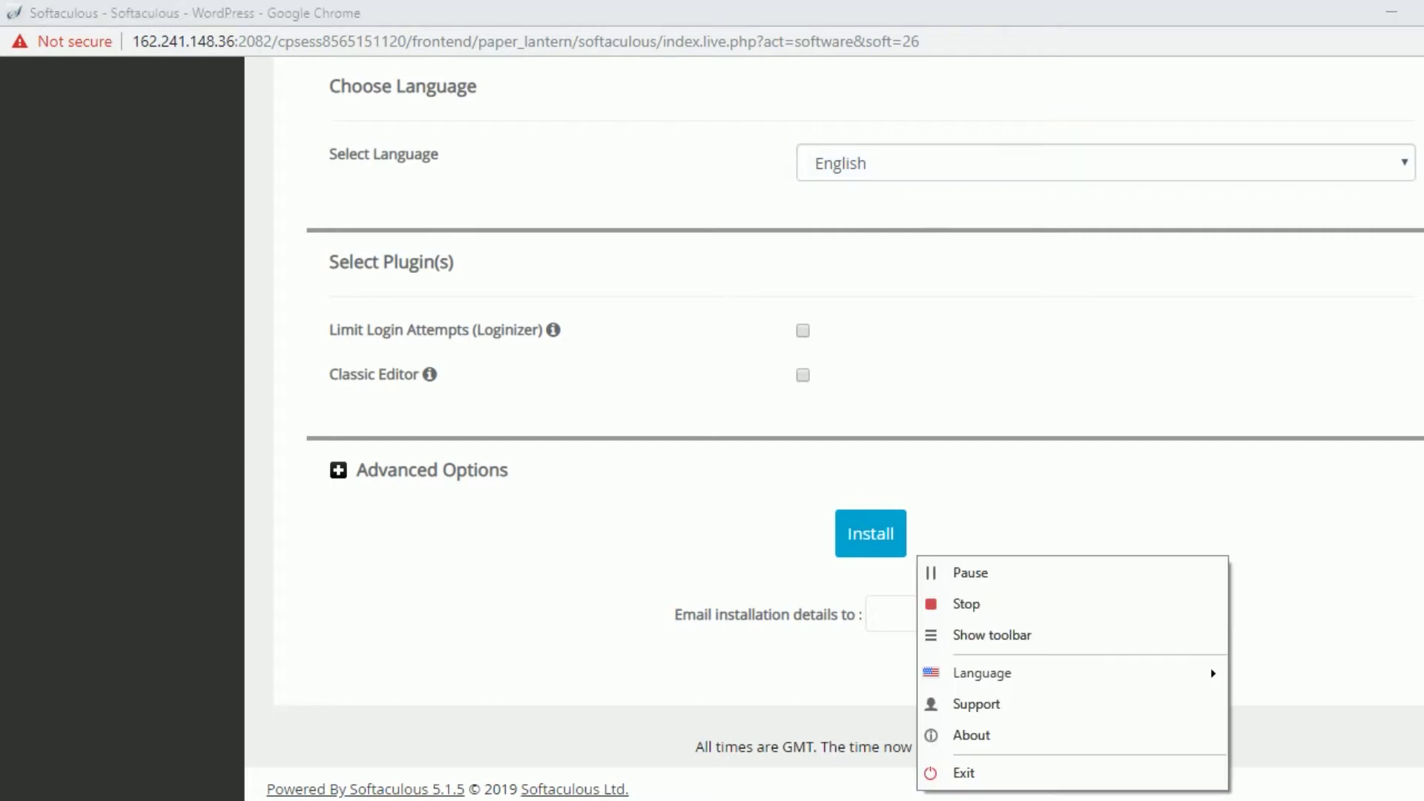
{"action": "left_click", "coordinate": [997, 619]}
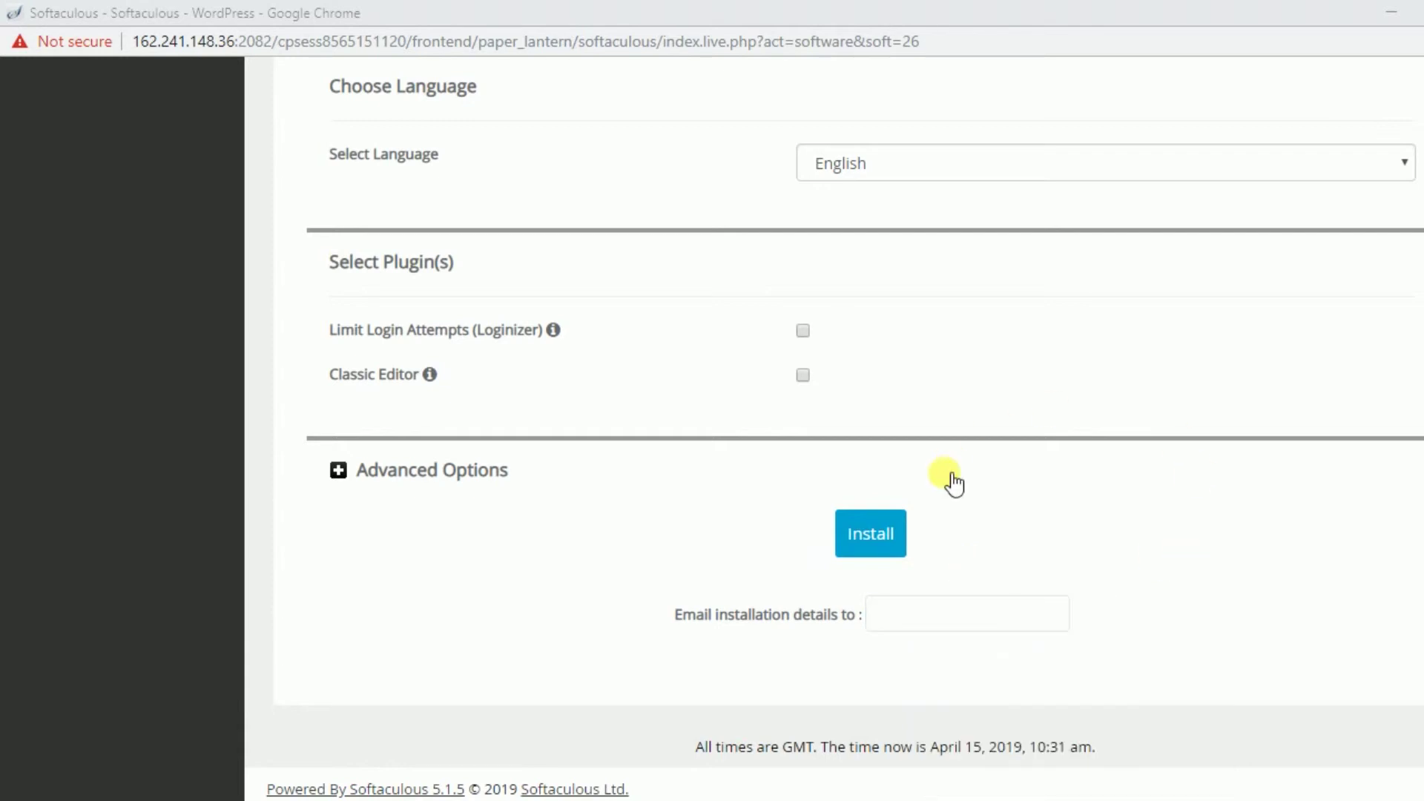
- Install WordPress on the domain, allowing the existing files in the target folder to be overwritten and using Quick Install
{"action": "left_click", "coordinate": [874, 541]}
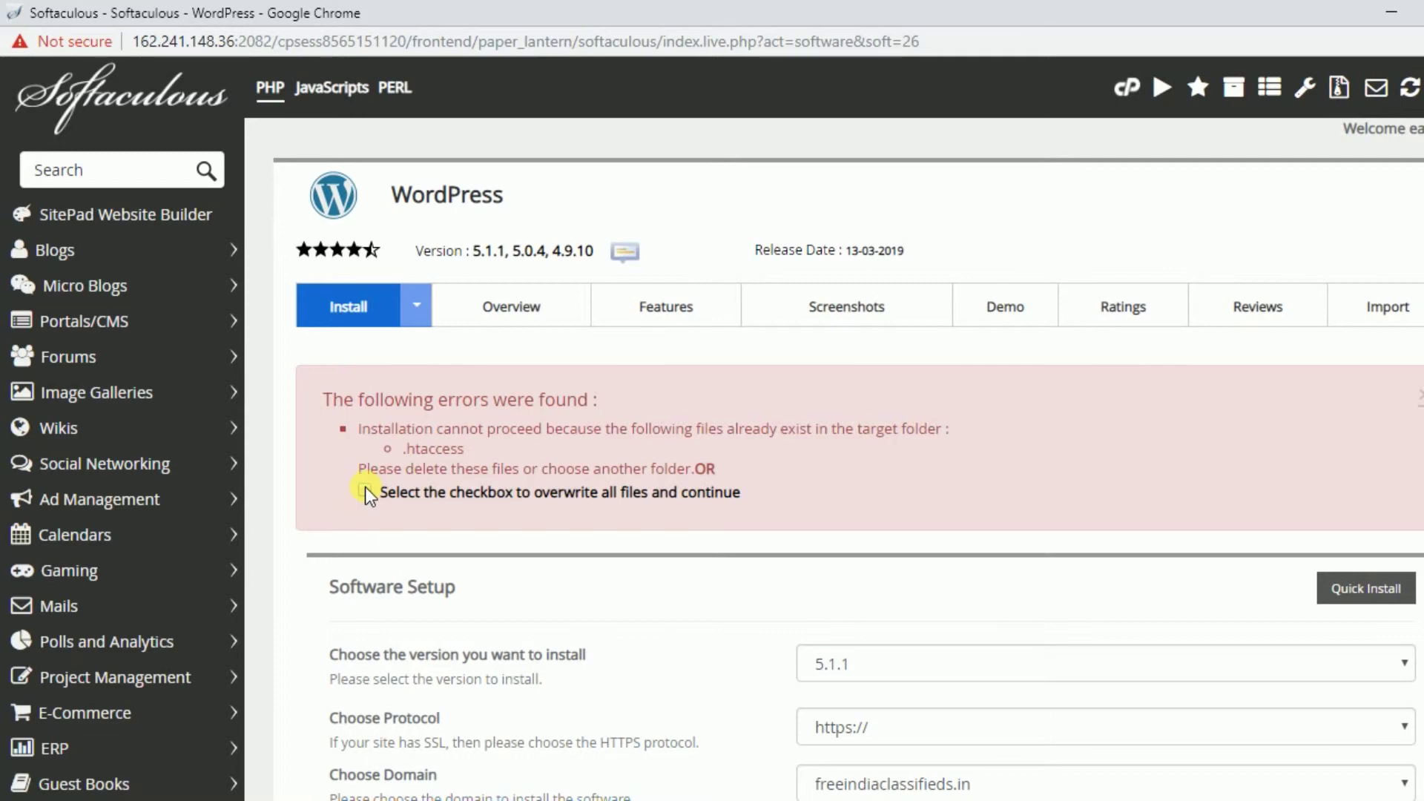
{"action": "left_click", "coordinate": [365, 491]}
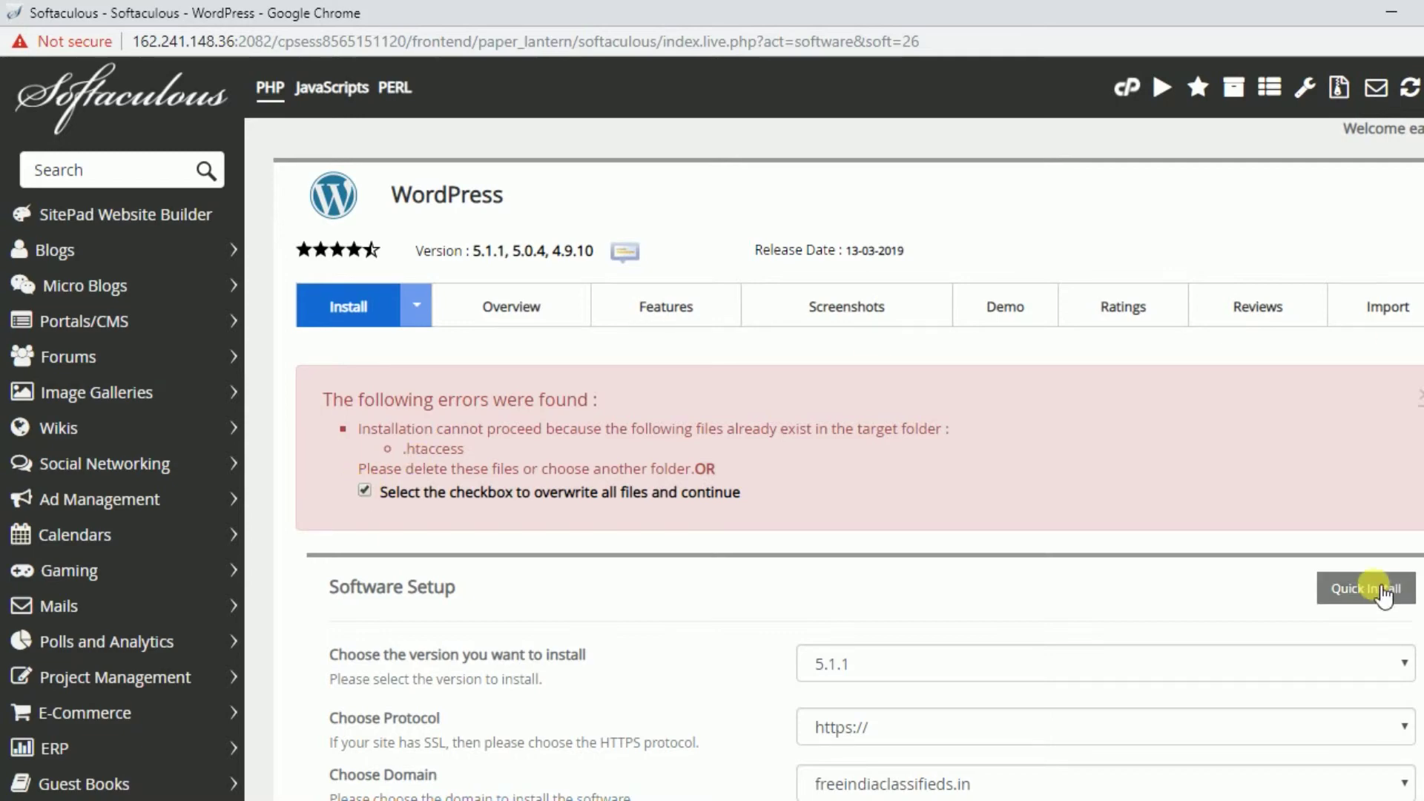
{"action": "left_click", "coordinate": [1381, 590]}
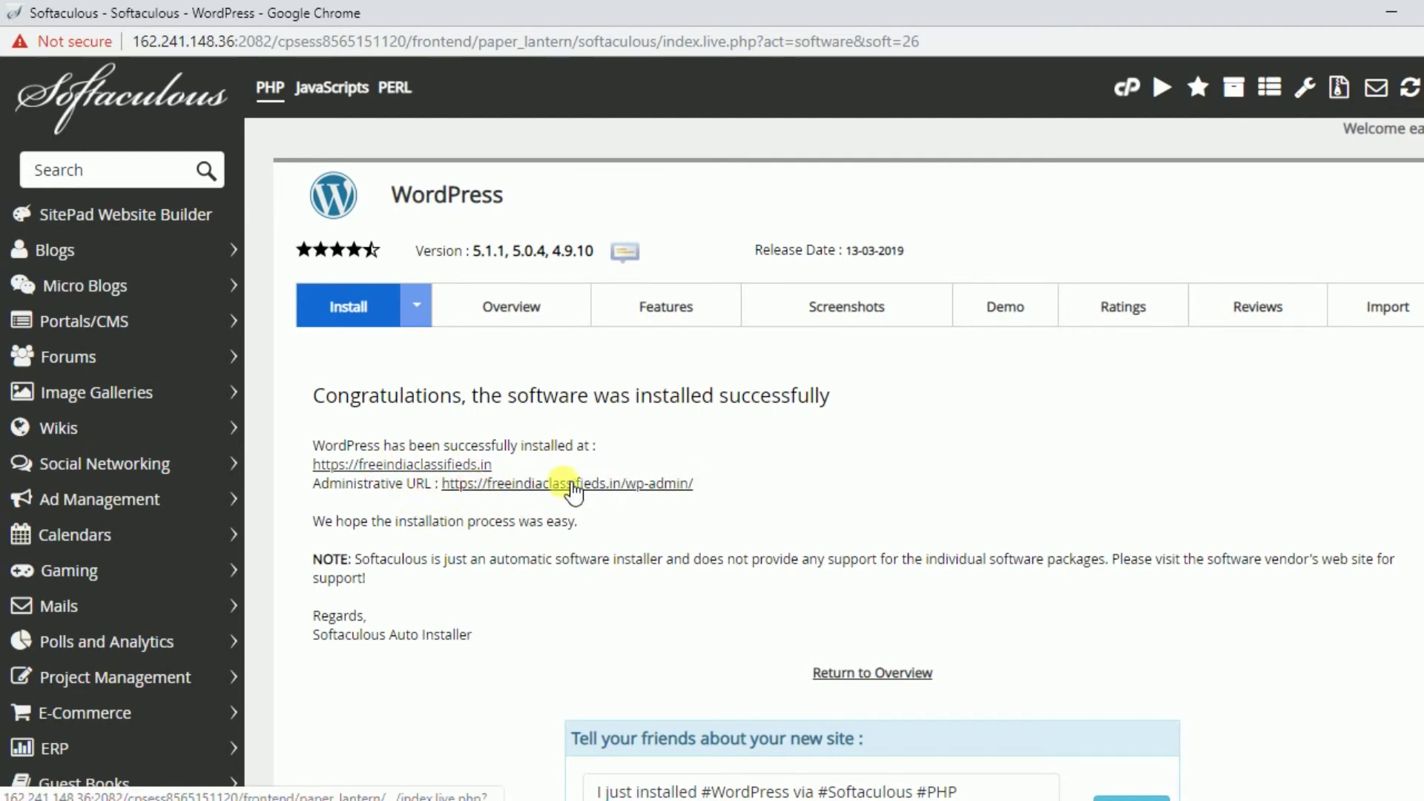
- Open the new site's administrative URL in a new browser tab
{"action": "right_click", "coordinate": [568, 485]}
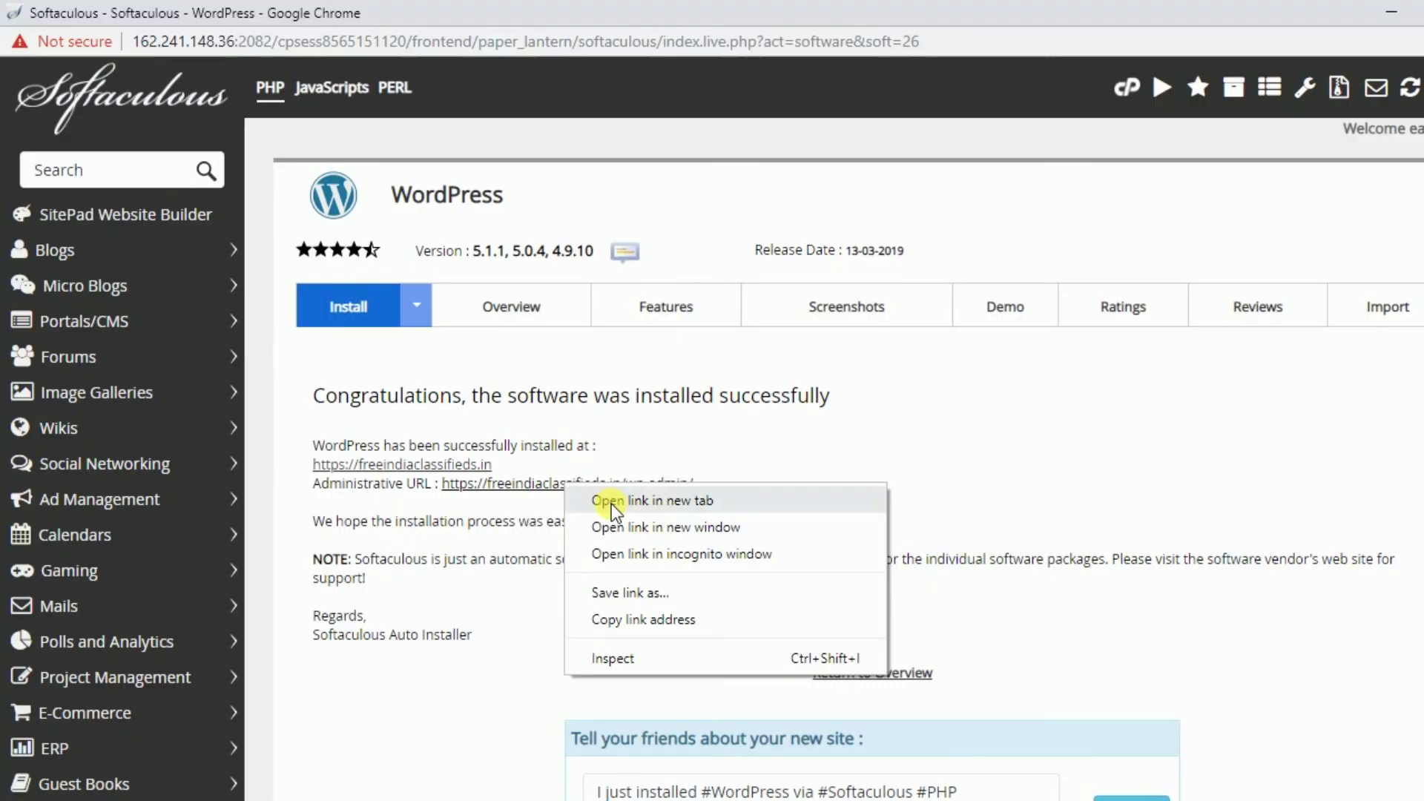
{"action": "left_click", "coordinate": [601, 502]}
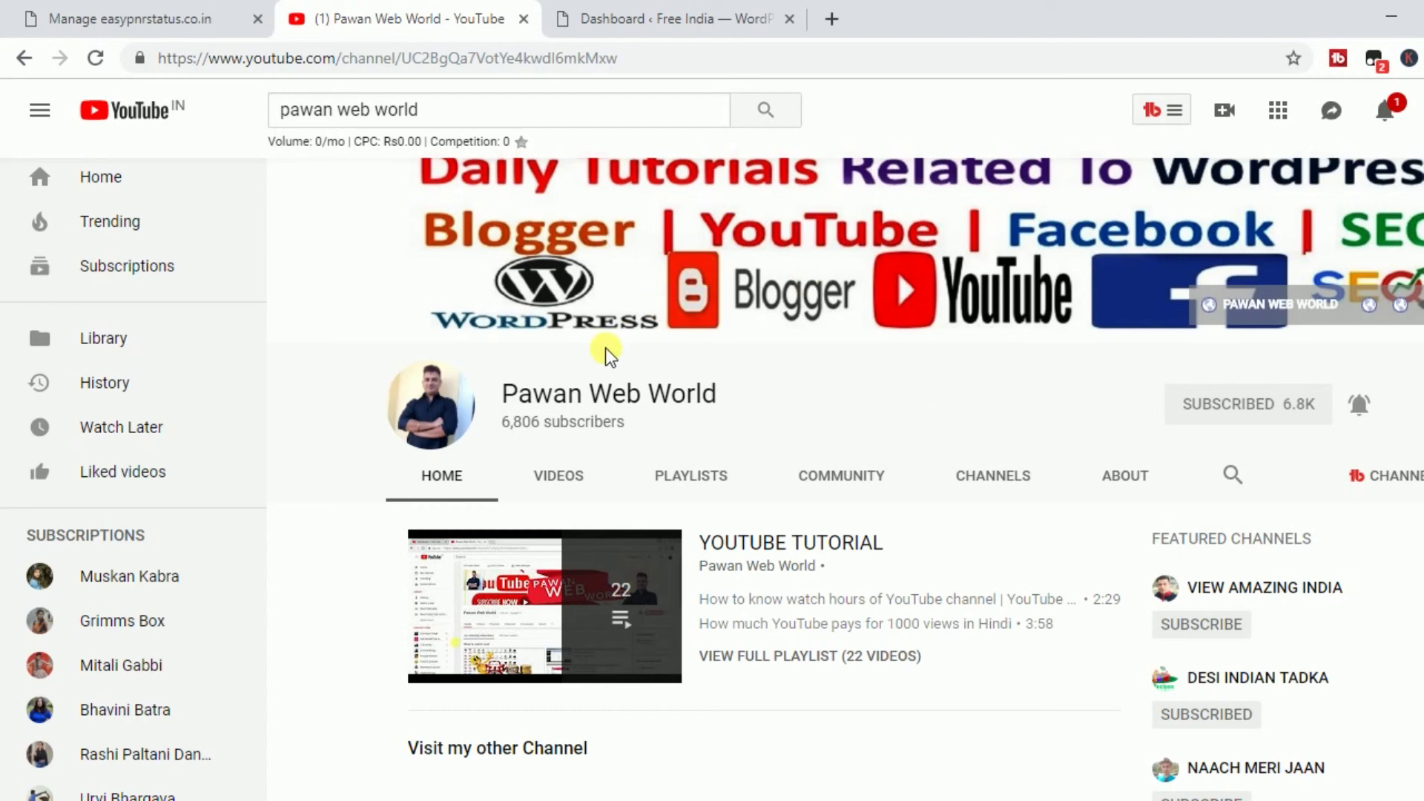
{"action": "right_click", "coordinate": [1048, 797]}
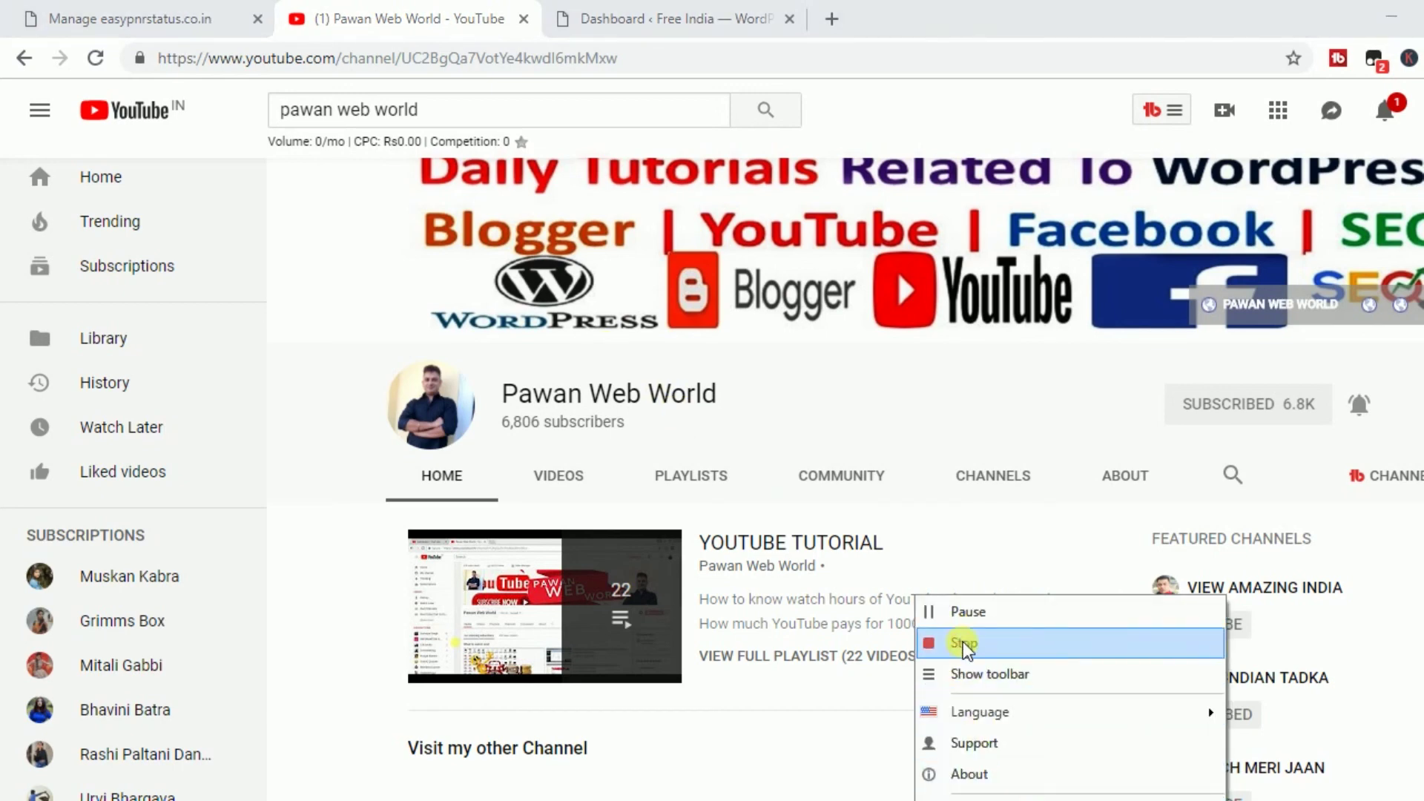
{"action": "left_click", "coordinate": [964, 643]}
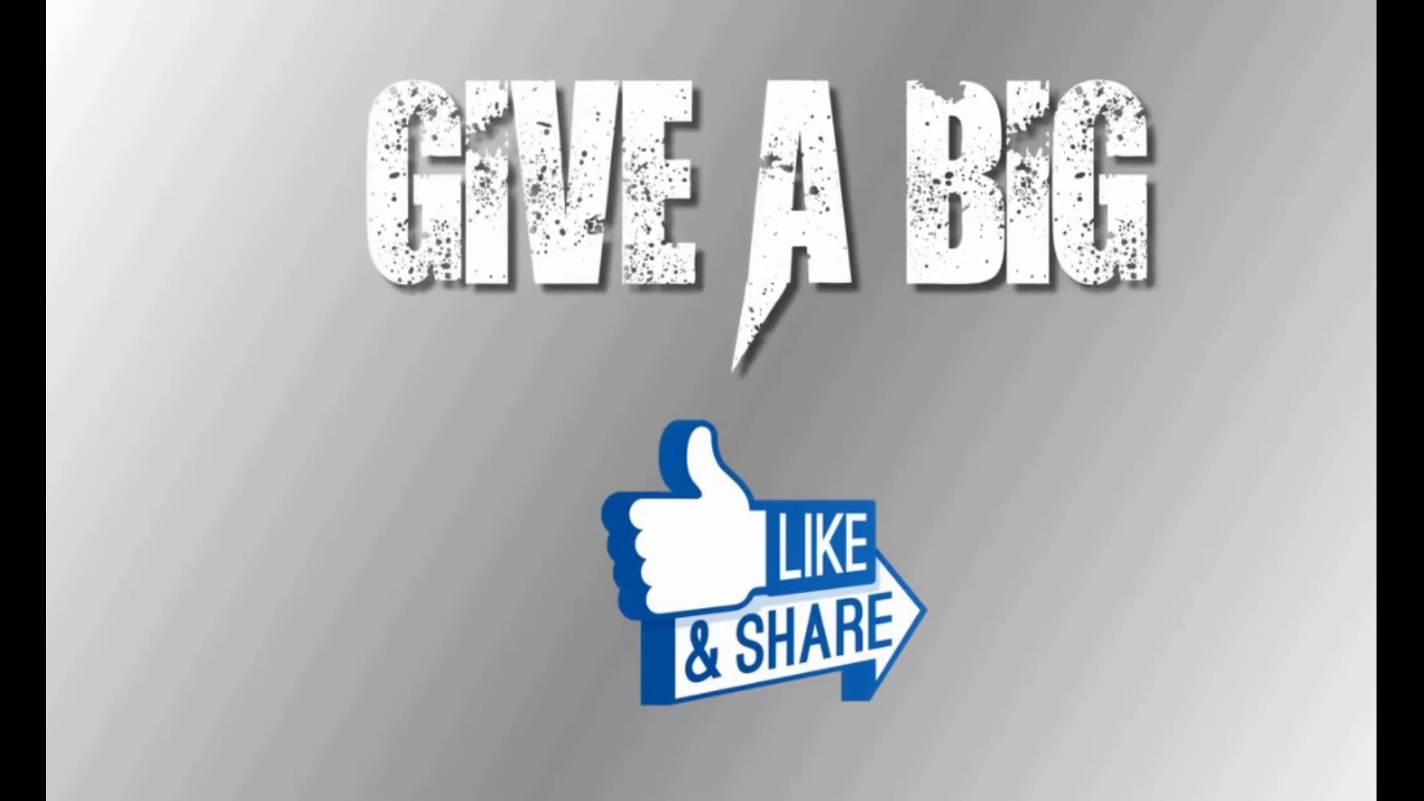